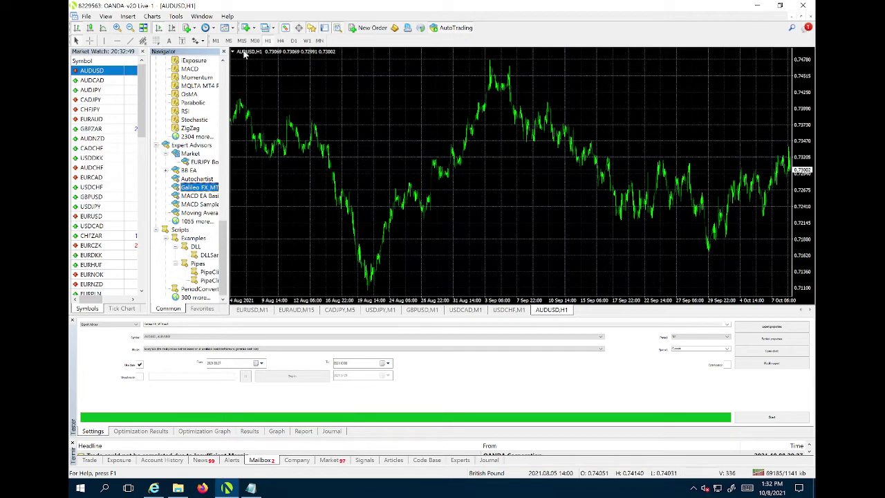
- Attach Galileo FX_MT4 to the AUDUSD H1 chart, keeping the default common settings
left_click(198, 187)
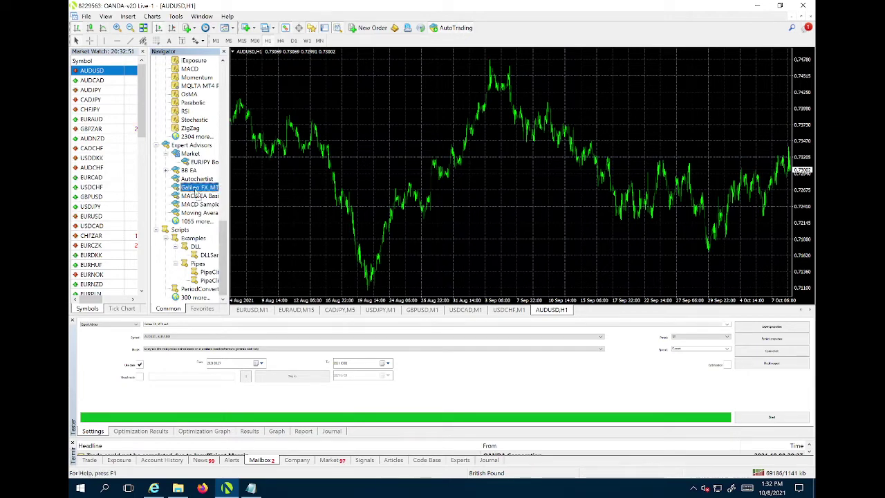
left_click_drag(391, 121, 391, 119)
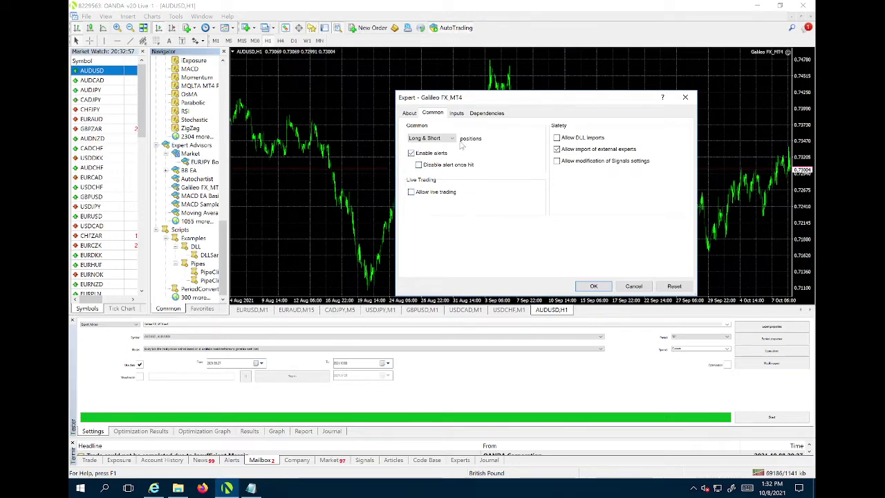
left_click(594, 286)
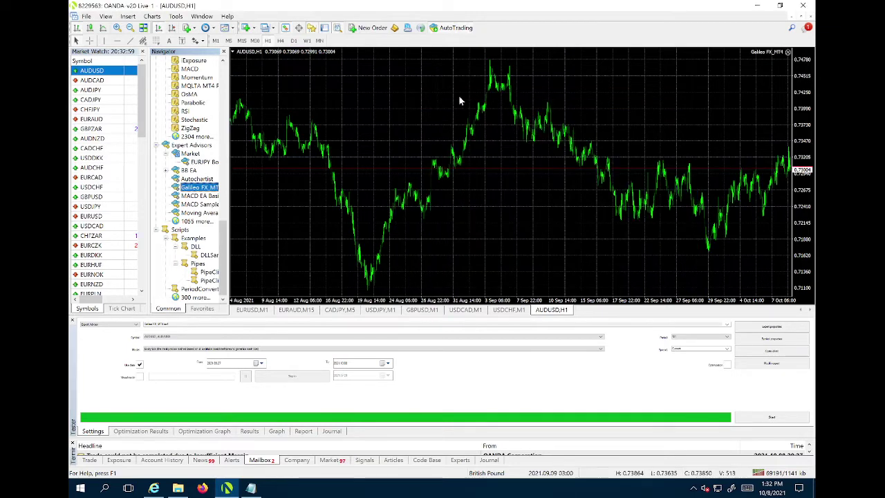
- Open the Strategy Tester for the attached Galileo FX expert from the chart's menu
right_click(449, 84)
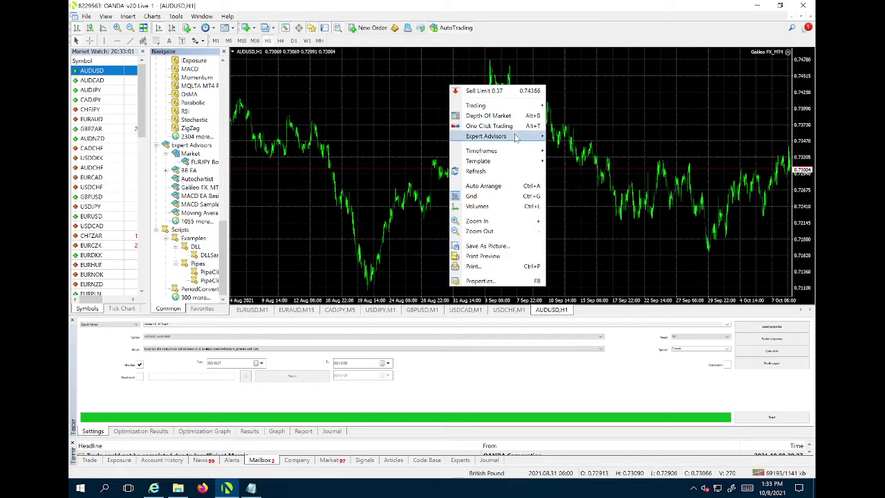
mouse_move(517, 137)
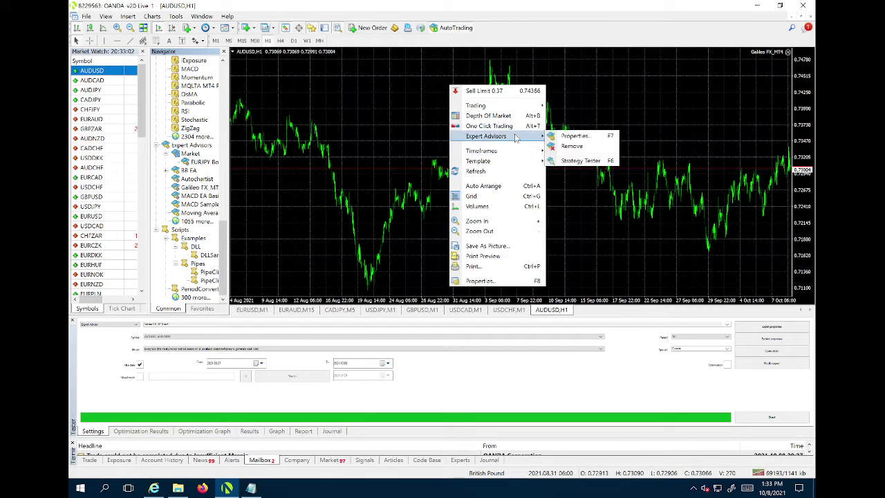
left_click(598, 162)
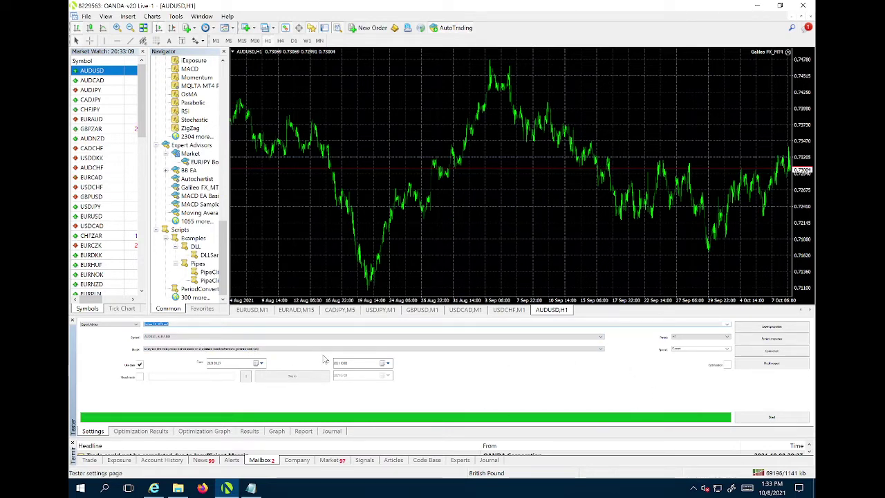
- Set the model to Every tick, the start date in September 2021, and the test timeframe
left_click(257, 349)
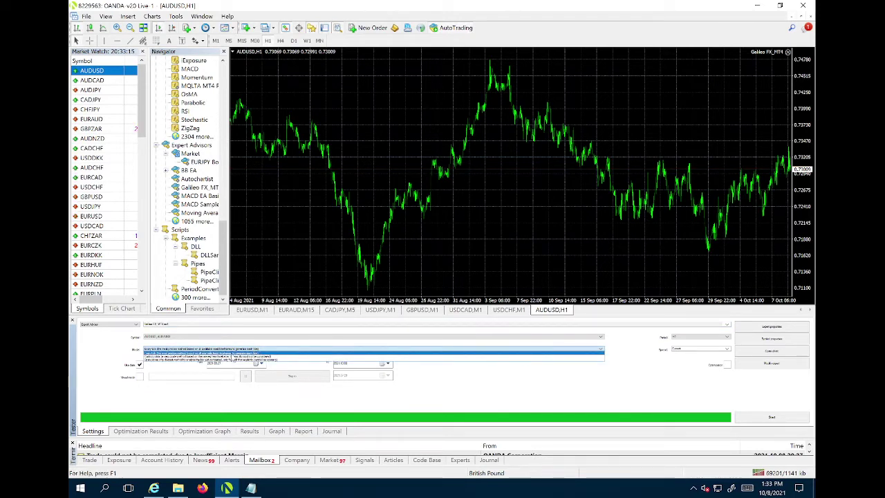
left_click(258, 353)
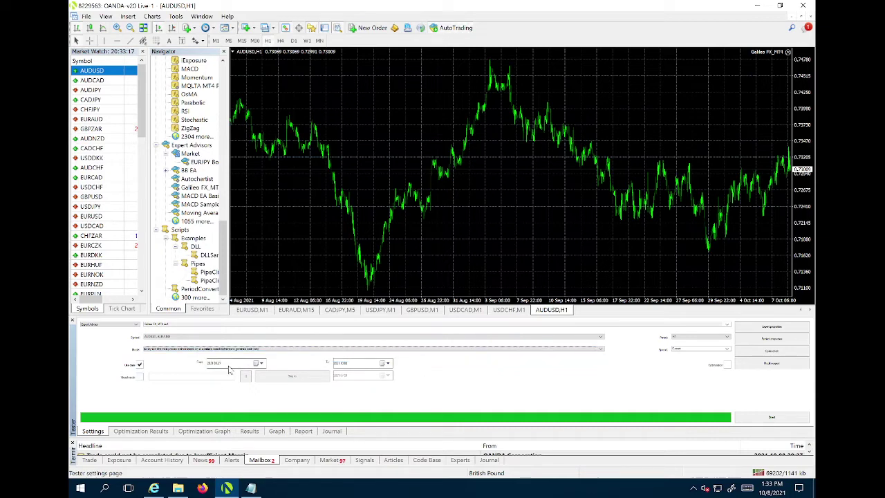
left_click(260, 363)
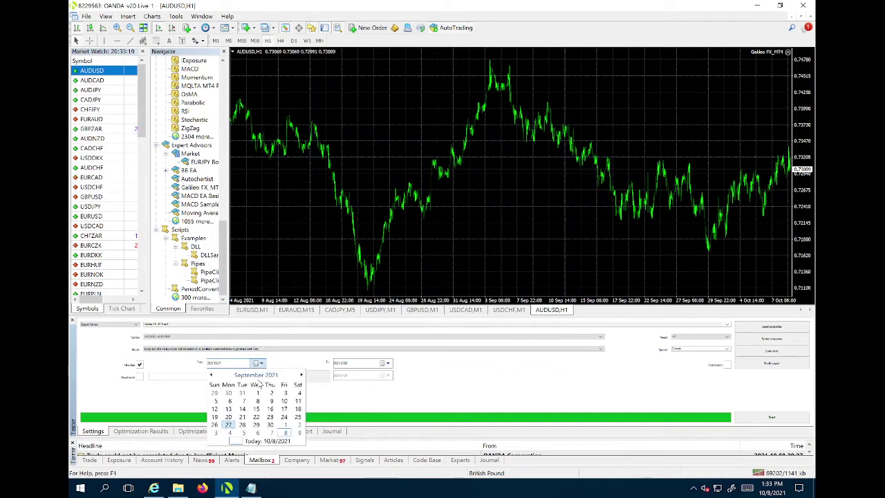
left_click(228, 424)
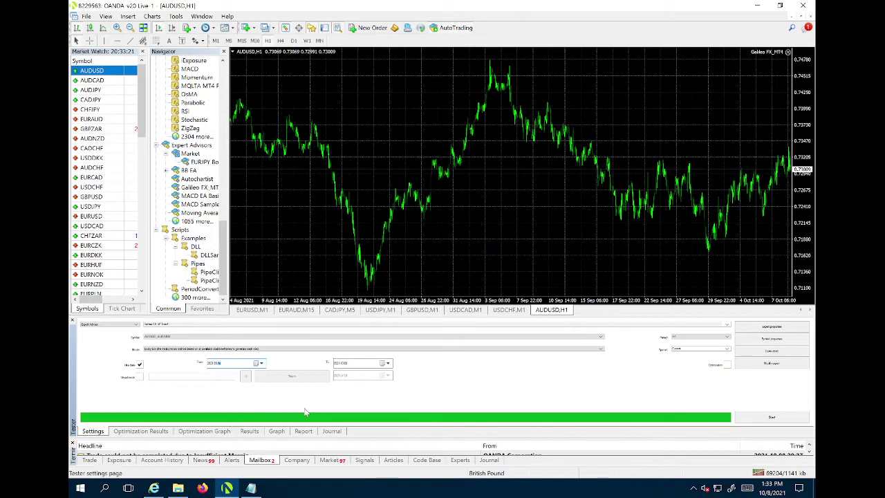
left_click(694, 337)
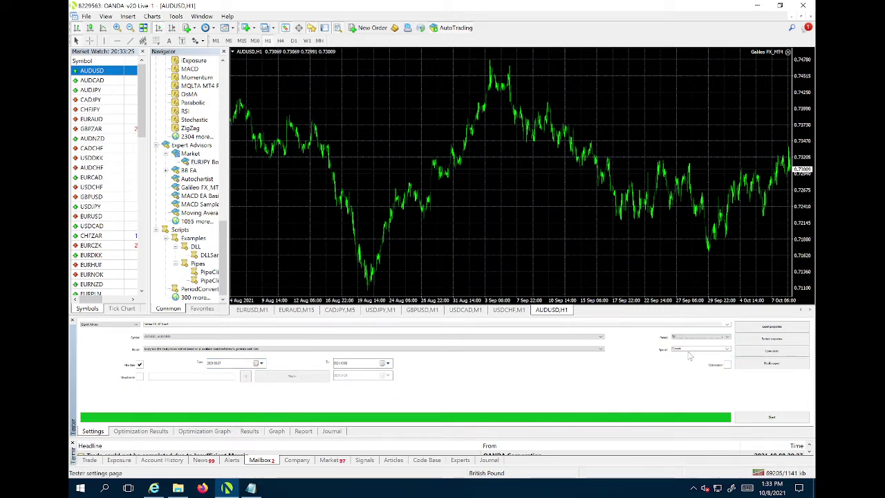
left_click(690, 354)
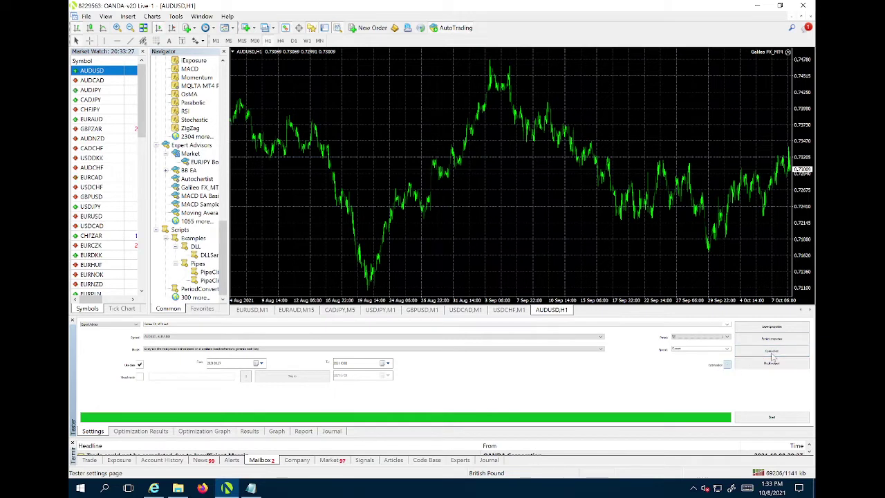
- Open the expert's input properties and set stop loss and trailing start to 0
left_click(779, 332)
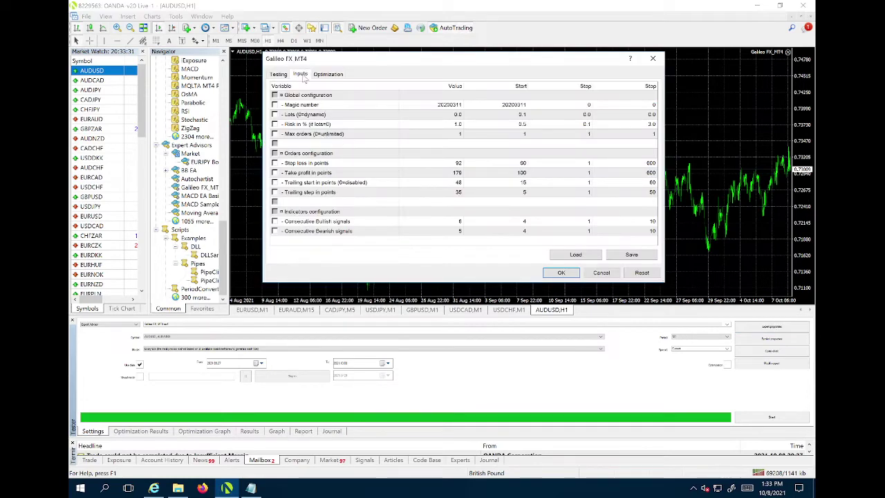
left_click(278, 74)
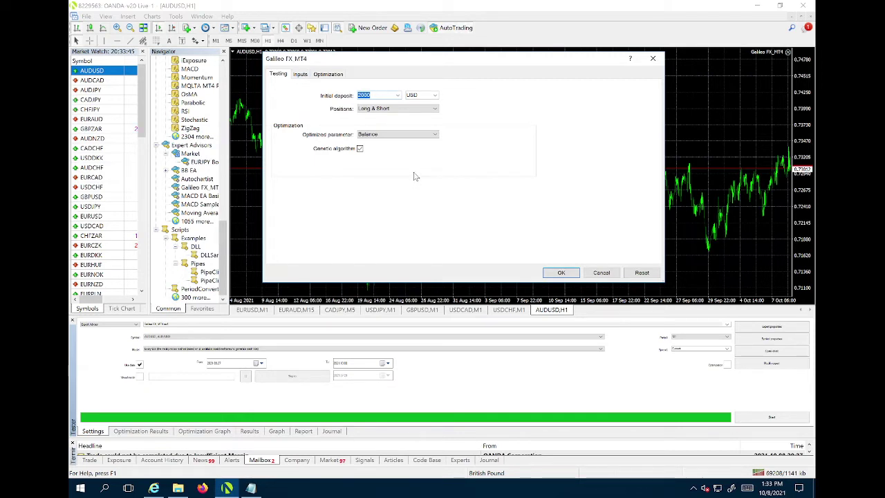
left_click(300, 74)
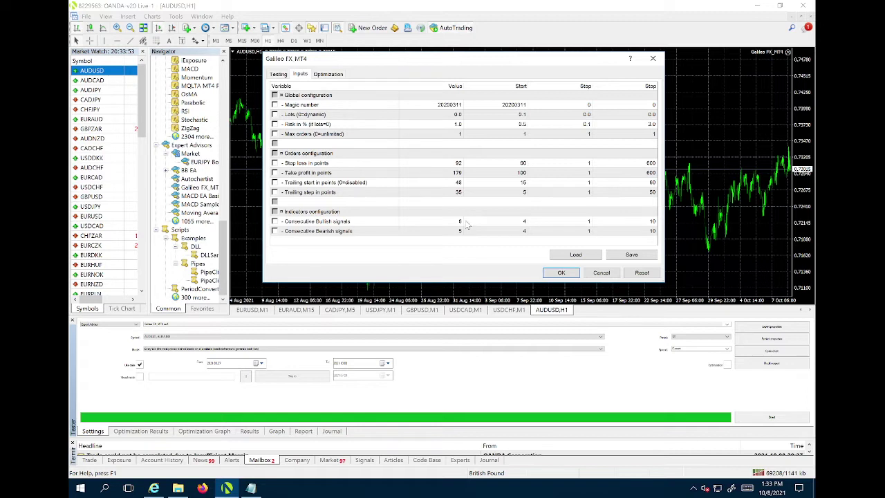
double_click(461, 164)
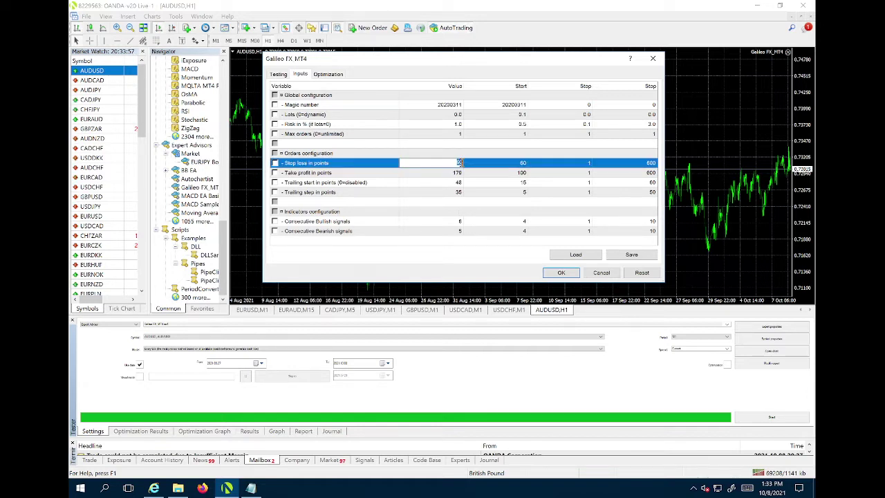
double_click(458, 173)
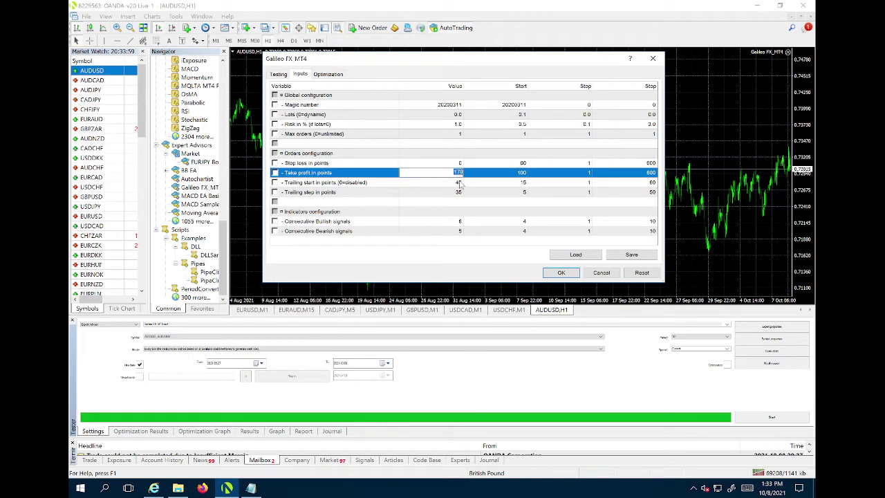
type("0")
double_click(459, 183)
type("0")
left_click(461, 193)
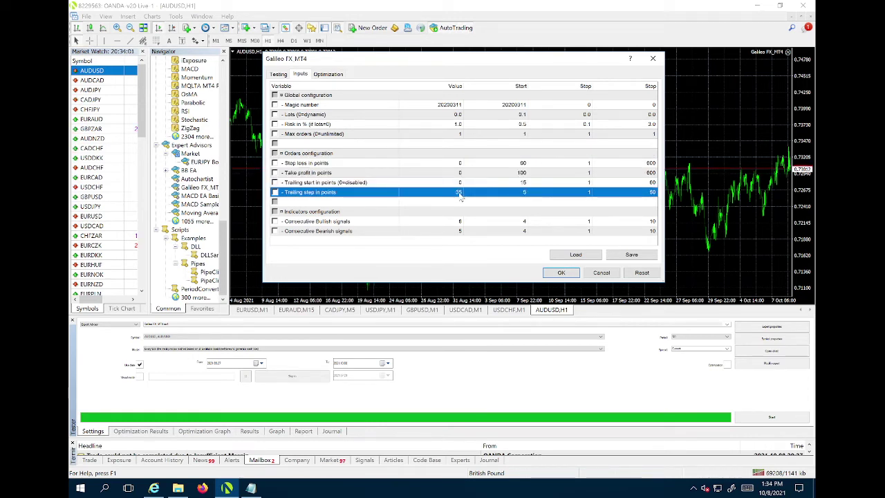
- Set trailing step to 0, bullish signals to 5 and take profit to 30, then confirm
left_click(463, 211)
left_click(460, 194)
left_click(461, 193)
type("0")
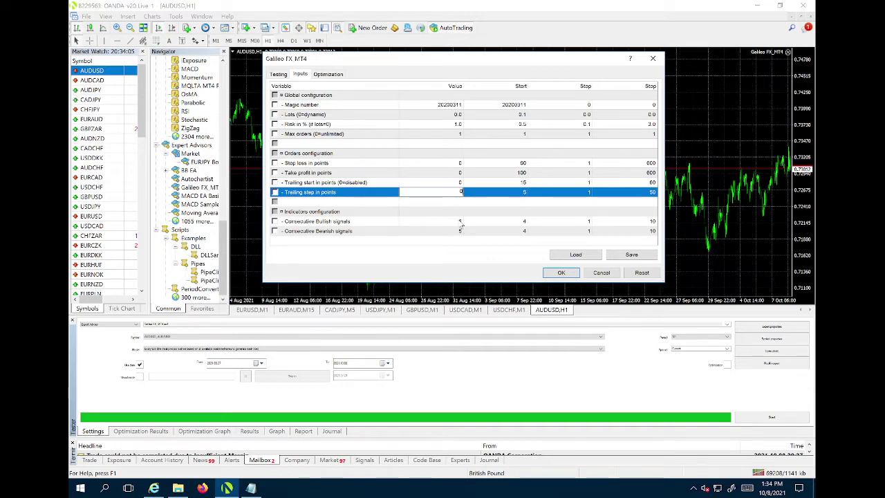
left_click(459, 224)
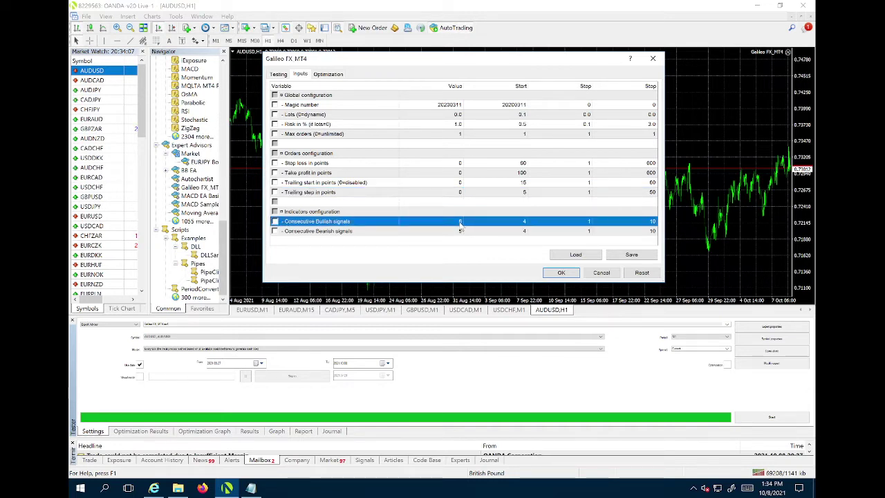
left_click(461, 223)
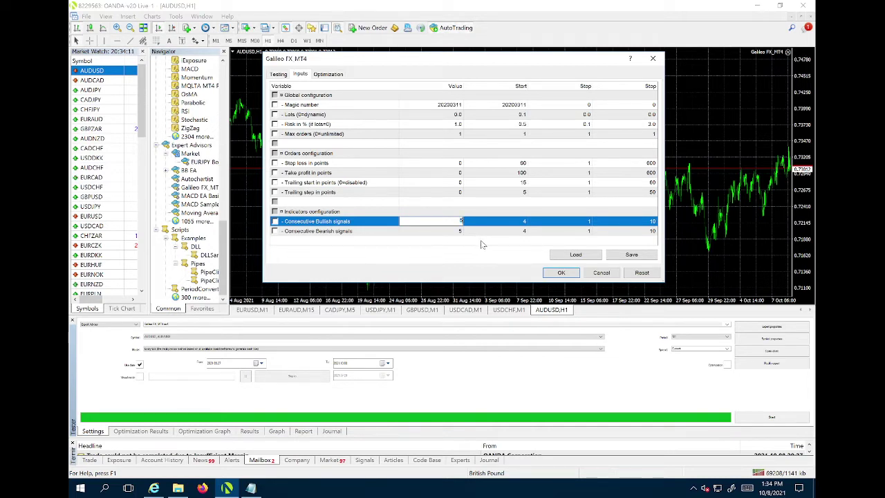
left_click(459, 174)
type("3")
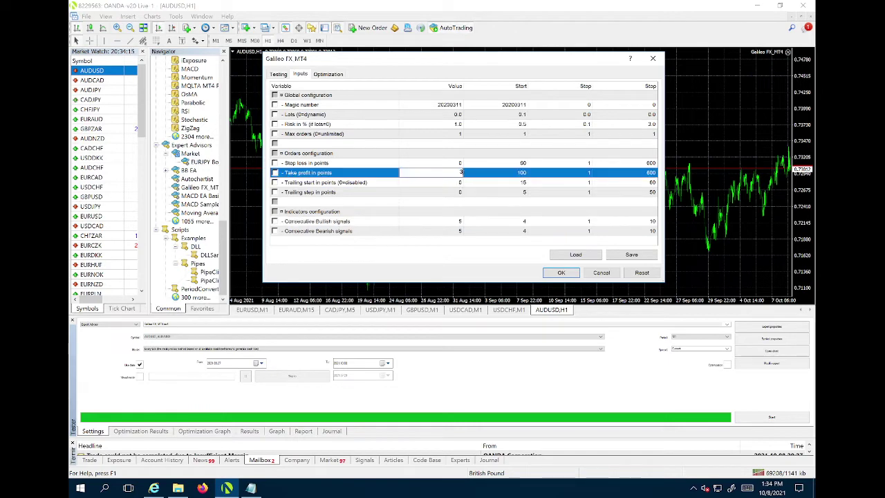
type("0")
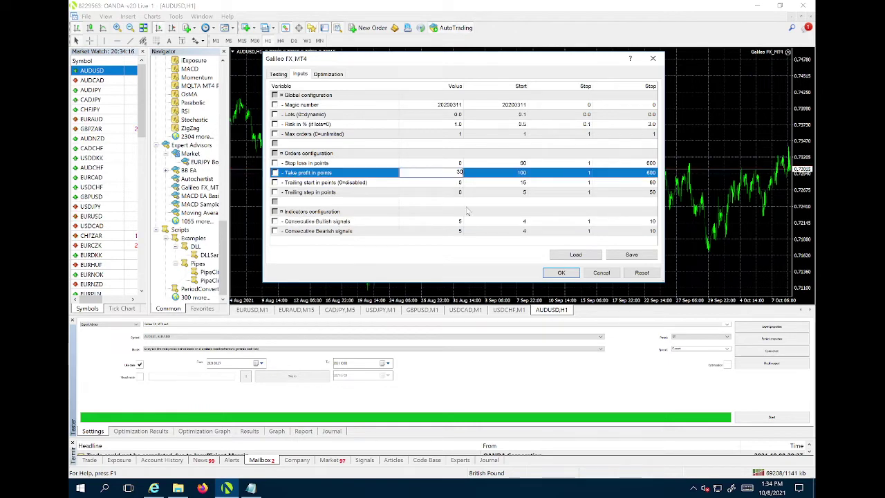
left_click(561, 273)
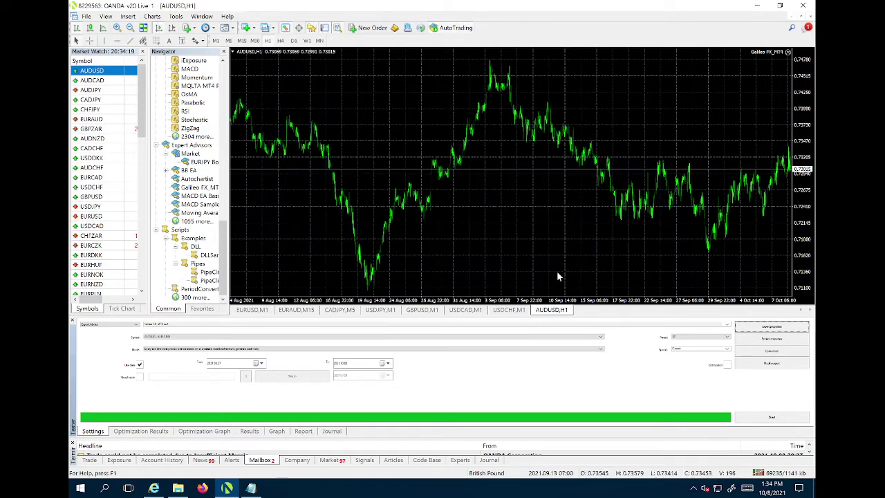
- Run the backtest and review its 22 trades, ending at a 2000.44 balance
left_click(683, 337)
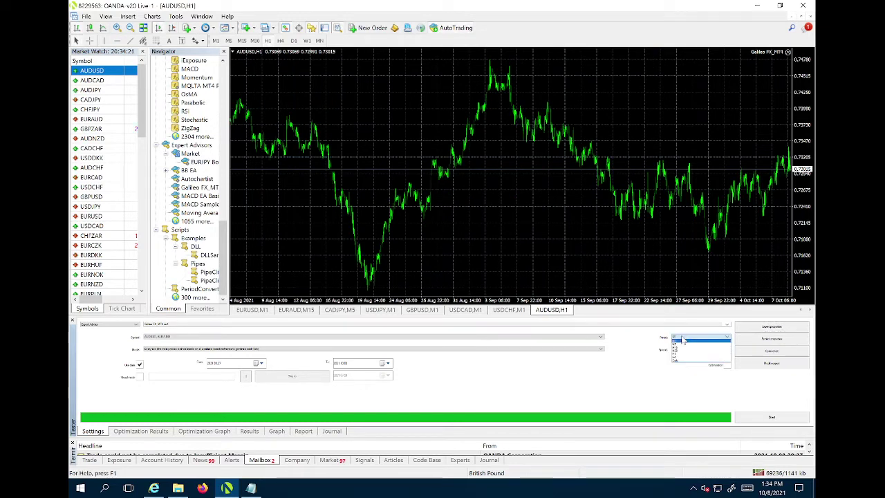
left_click(685, 338)
left_click(750, 418)
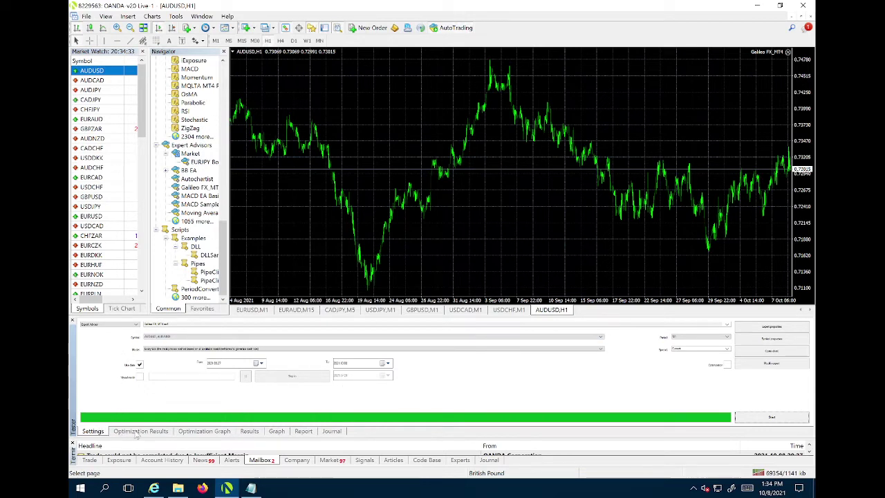
left_click(250, 431)
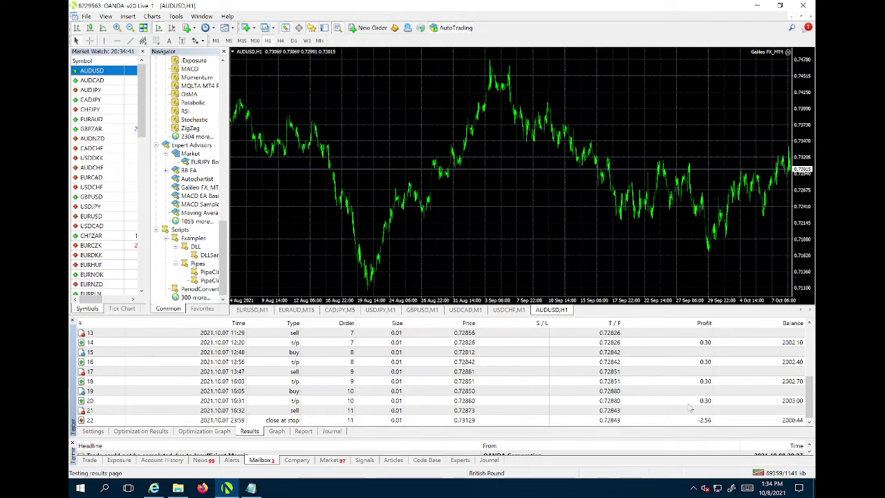
left_click(758, 401)
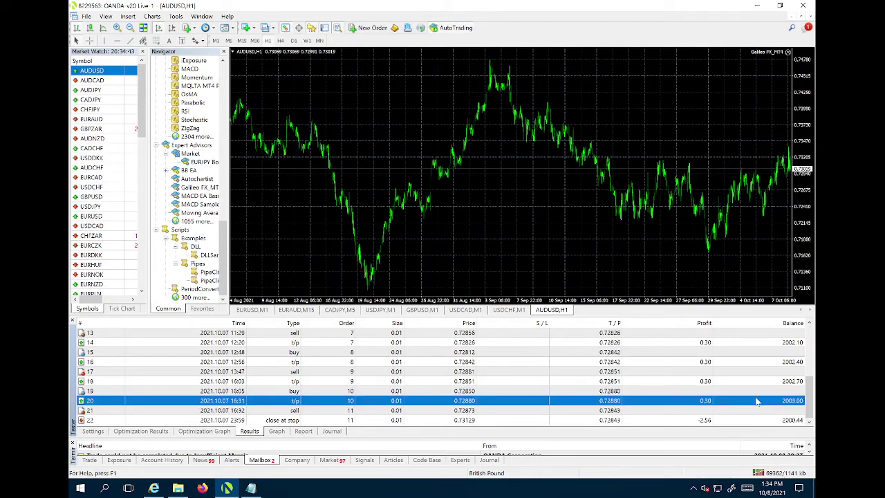
left_click(93, 431)
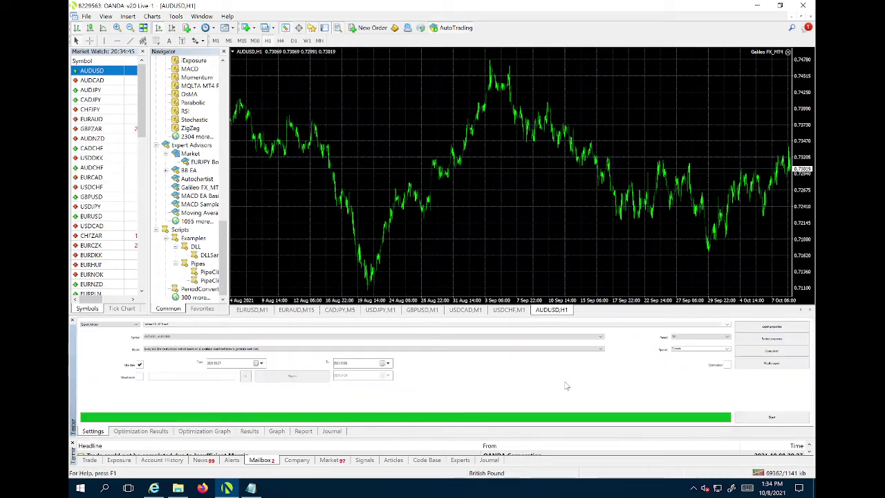
- Backtest on a chosen timeframe and review that run's trades
left_click(687, 339)
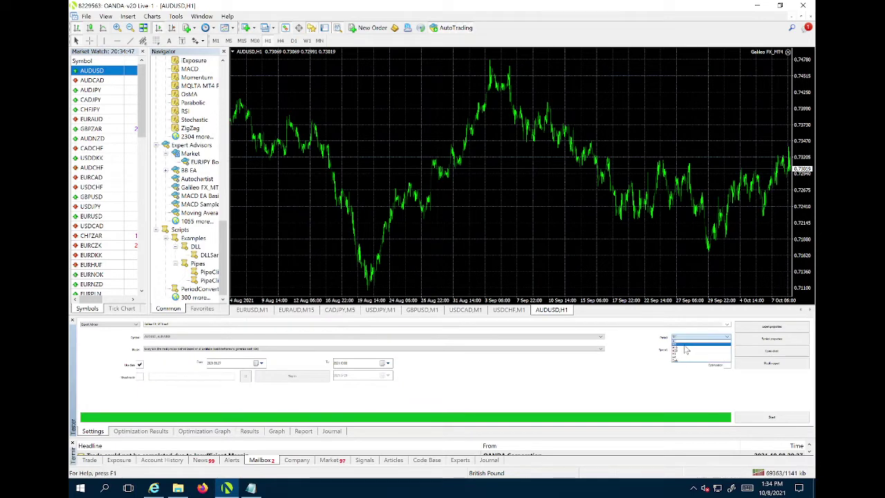
left_click(686, 351)
left_click(771, 417)
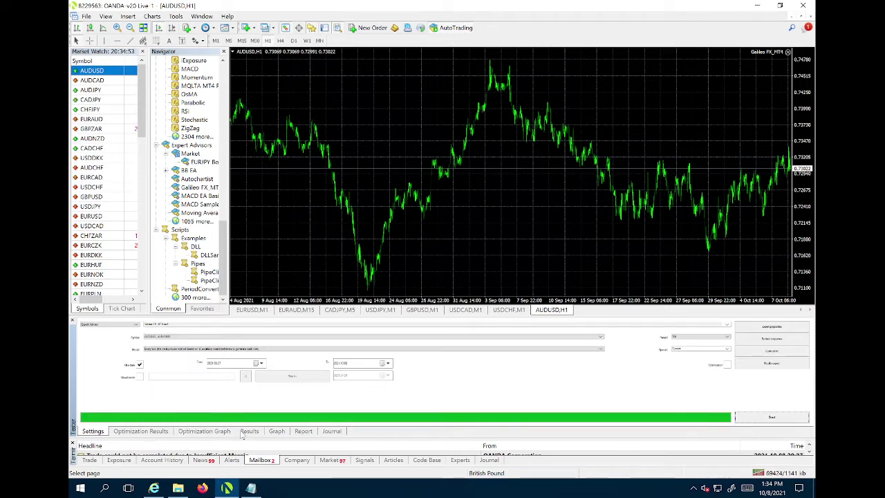
left_click(243, 431)
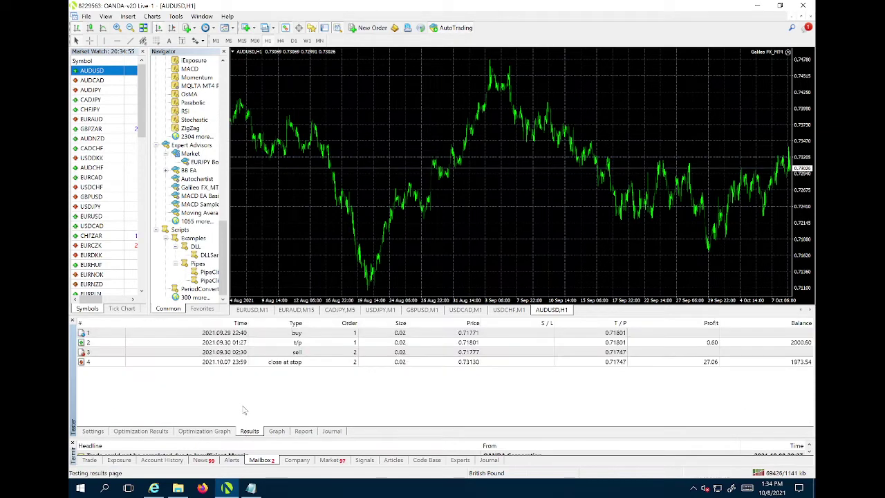
left_click(93, 431)
- Rerun on a different timeframe and review its 34 trades, ending at a 2004.63 balance
left_click(686, 337)
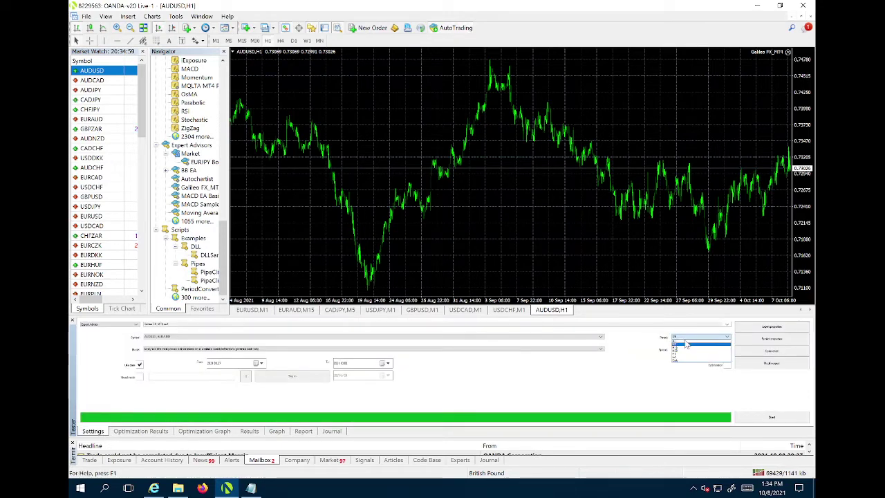
left_click(686, 350)
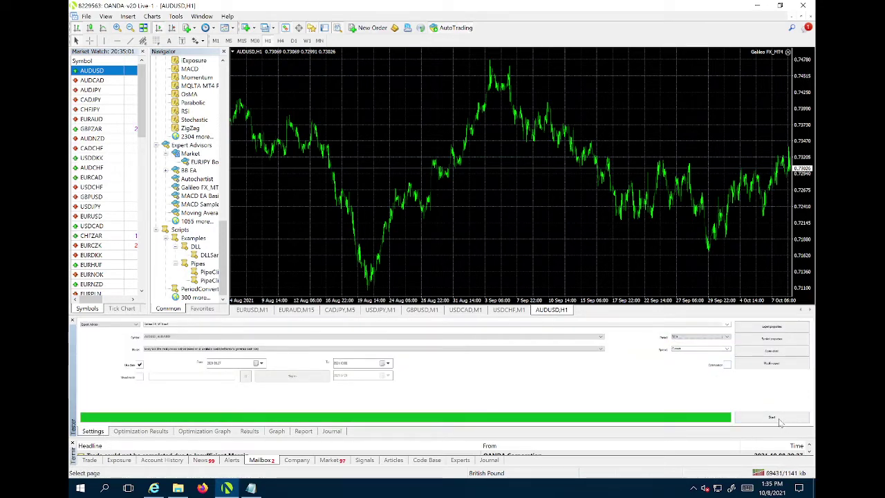
left_click(779, 421)
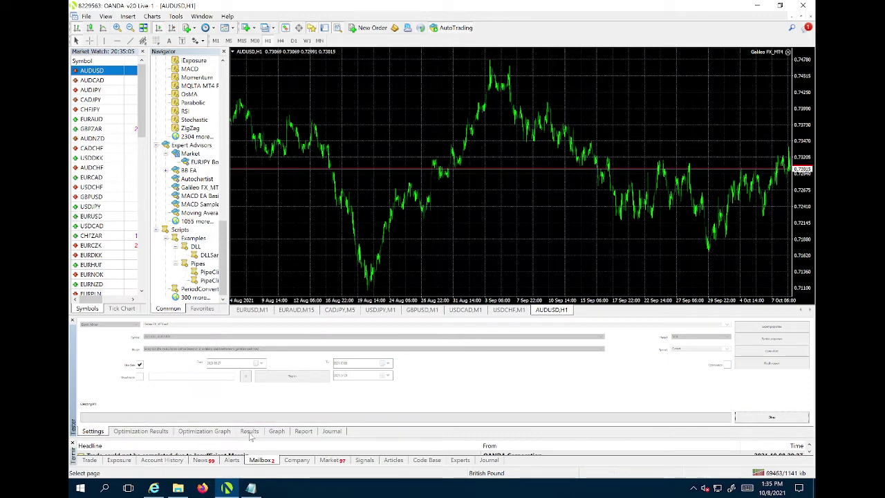
left_click(251, 433)
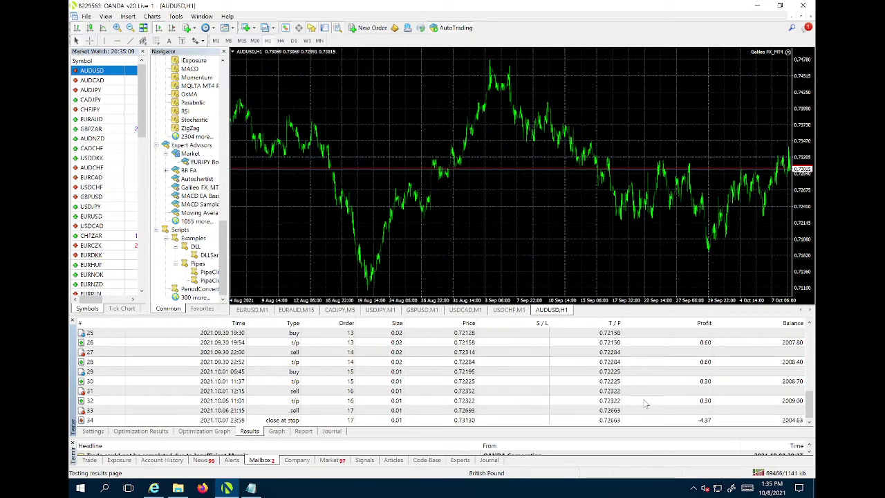
left_click(645, 404)
left_click(94, 434)
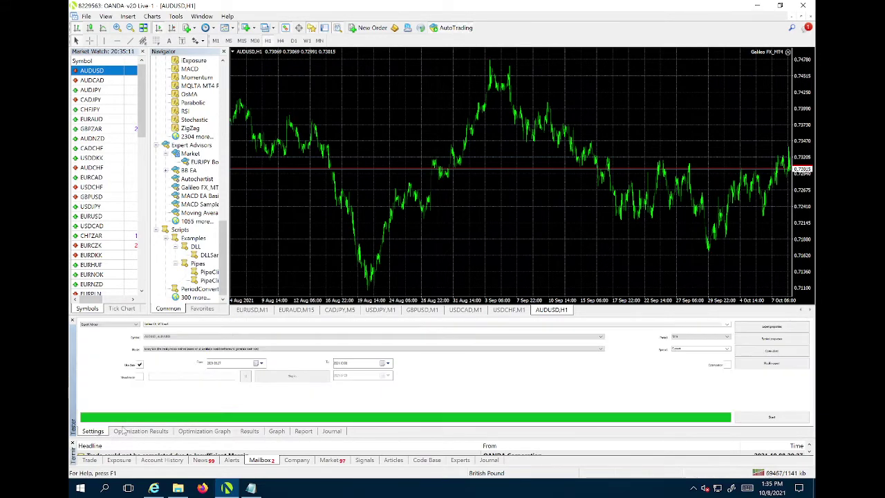
- Change Take profit in points to 45 and start a new backtest
left_click(788, 327)
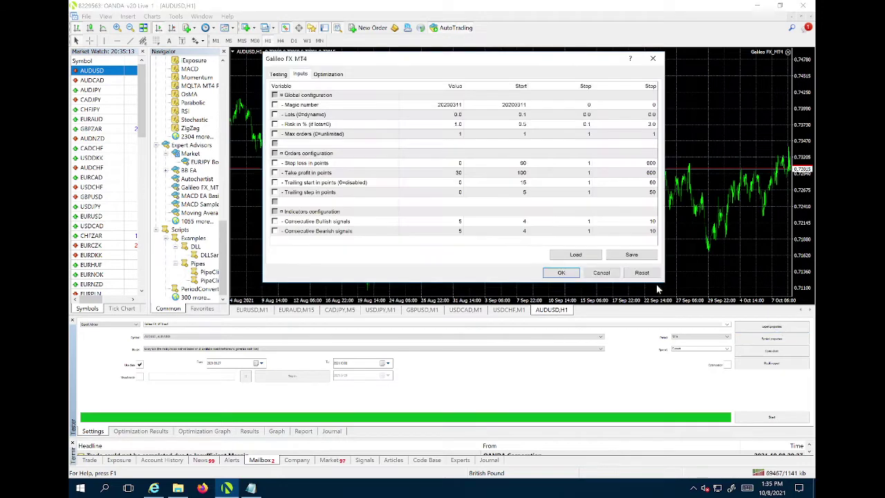
double_click(459, 172)
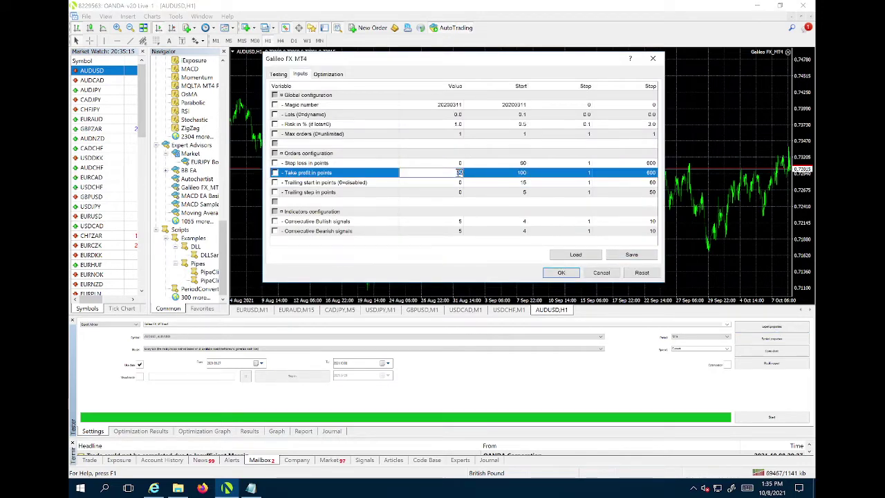
type("45")
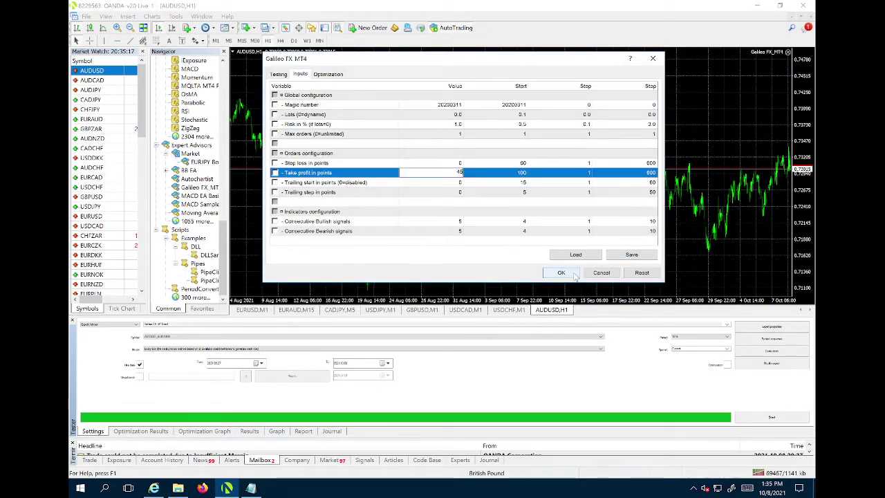
left_click(560, 272)
left_click(769, 418)
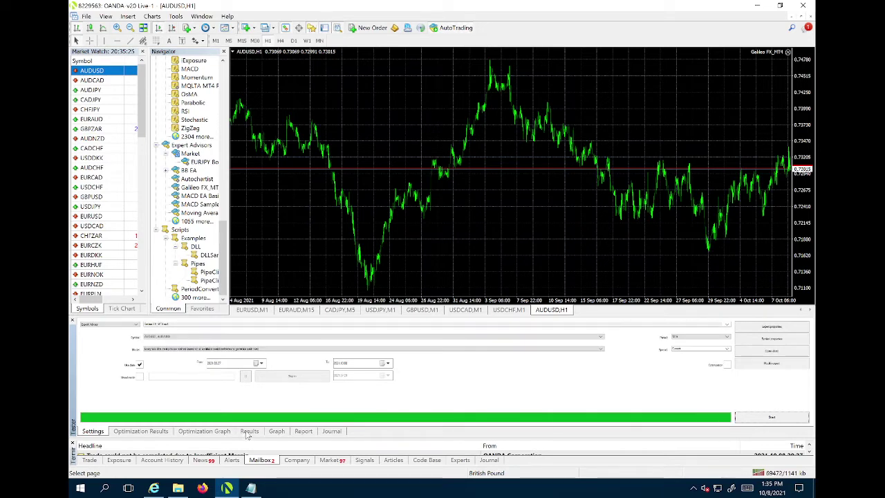
- Review the 45-point run's trades, then switch to another timeframe and check results
left_click(249, 431)
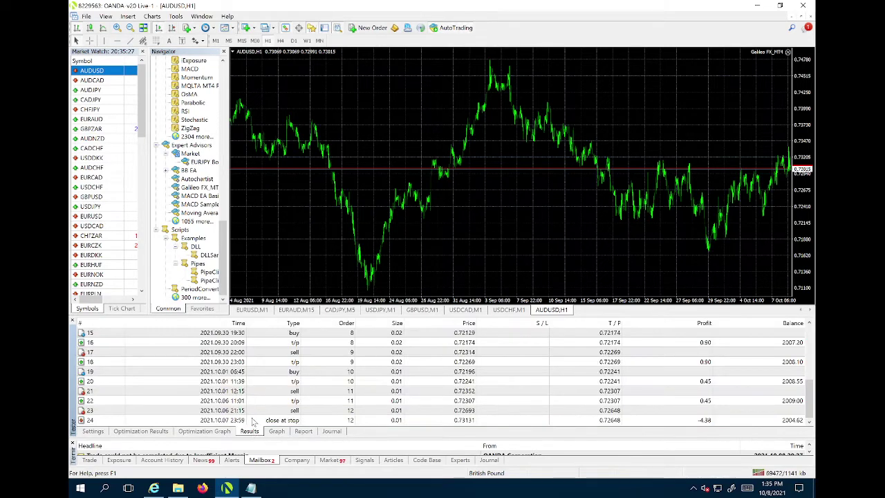
left_click(93, 431)
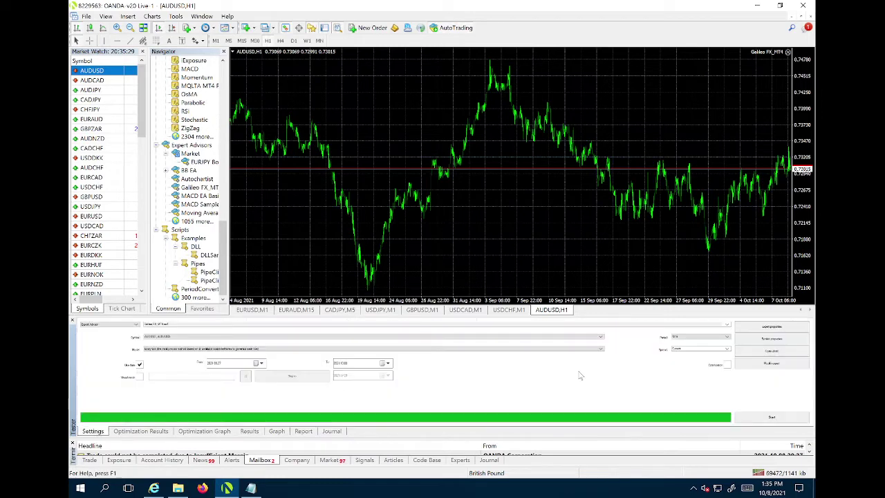
left_click(698, 337)
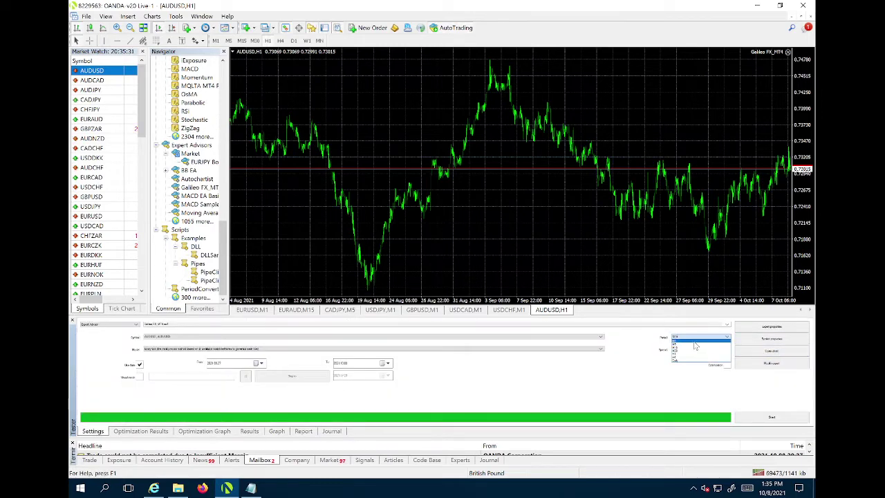
left_click(695, 345)
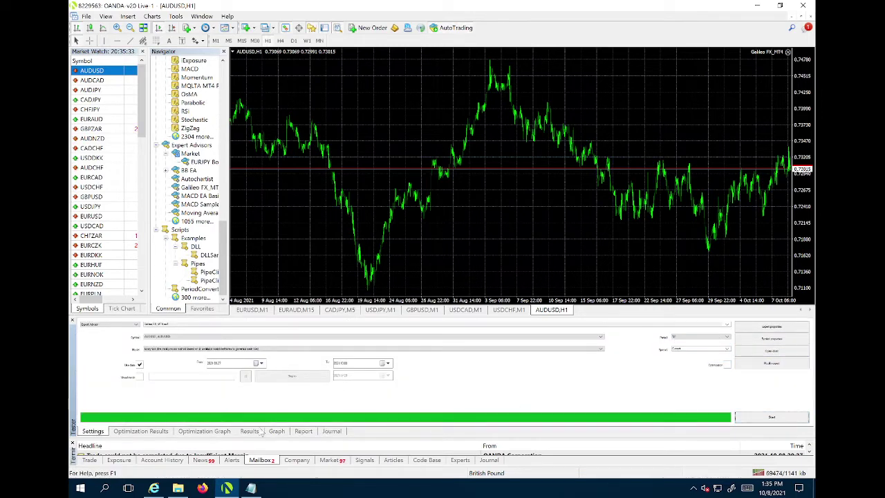
left_click(250, 431)
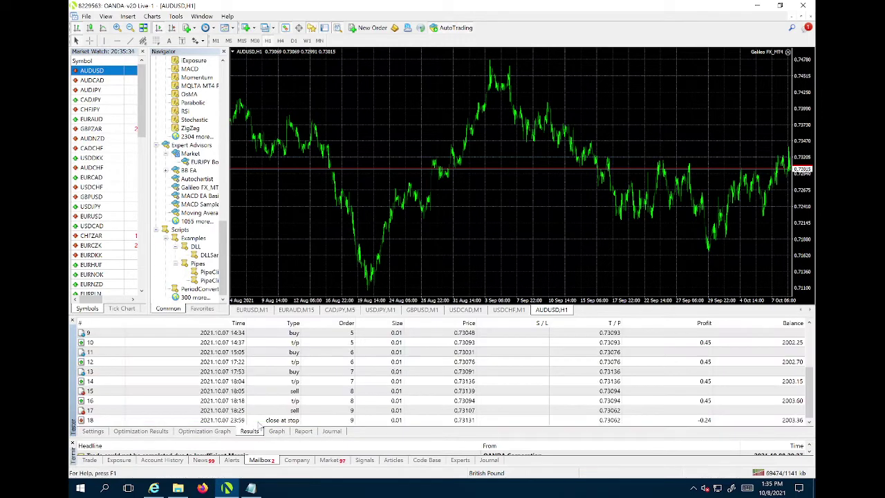
left_click(102, 431)
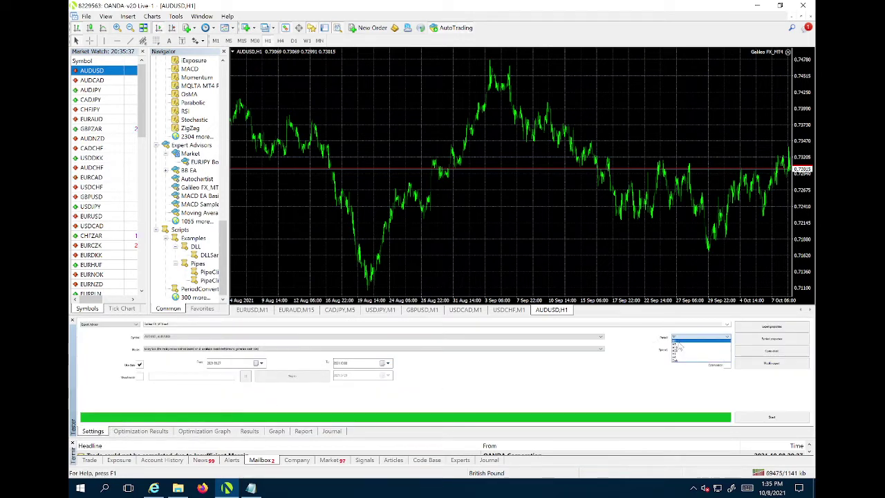
- Backtest on another timeframe, reviewing its 4 trades ending at 1977.12, then pick another timeframe
left_click(679, 349)
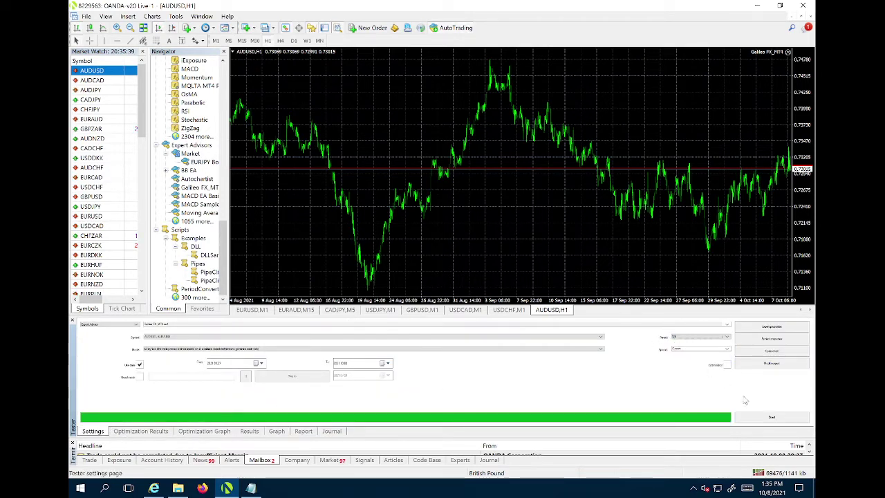
left_click(765, 420)
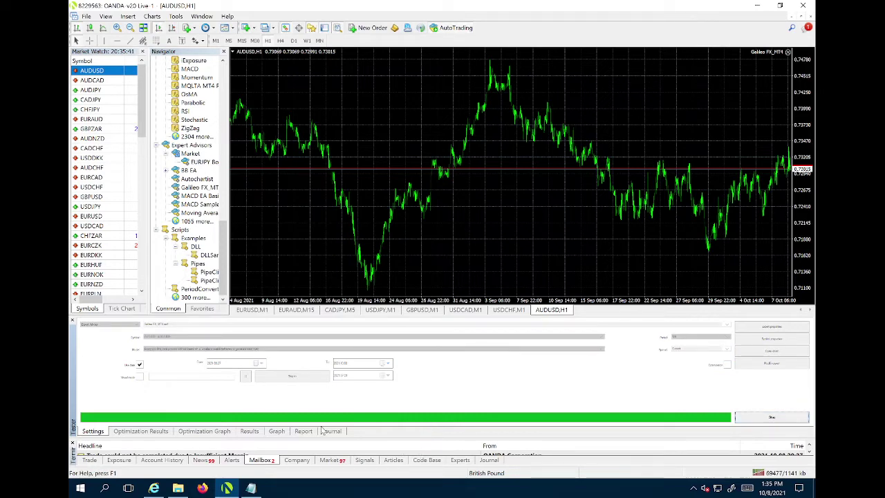
left_click(249, 432)
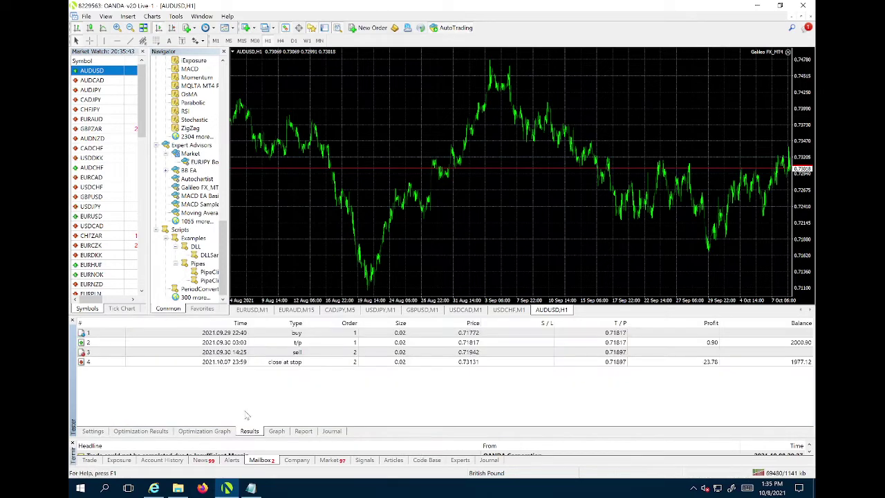
left_click(90, 431)
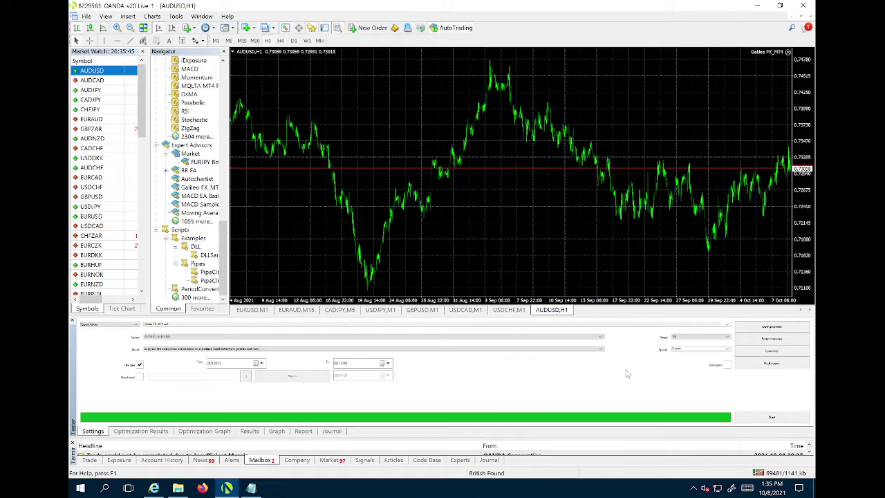
left_click(715, 338)
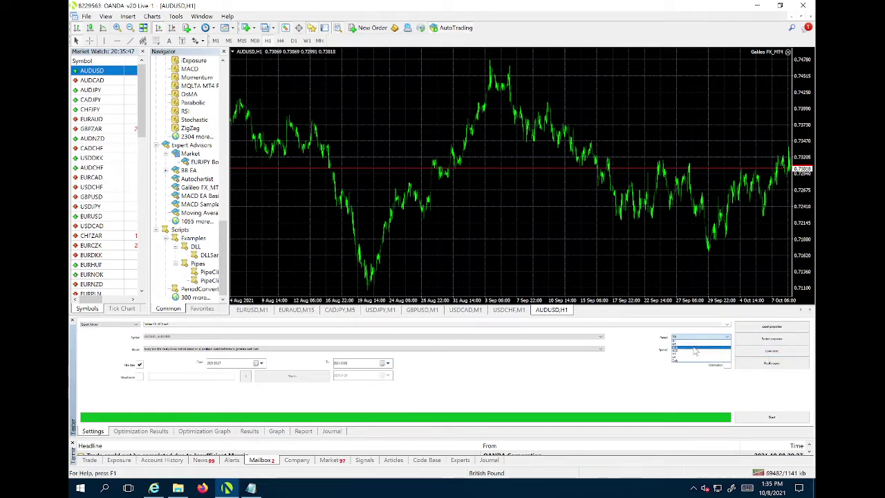
left_click(694, 350)
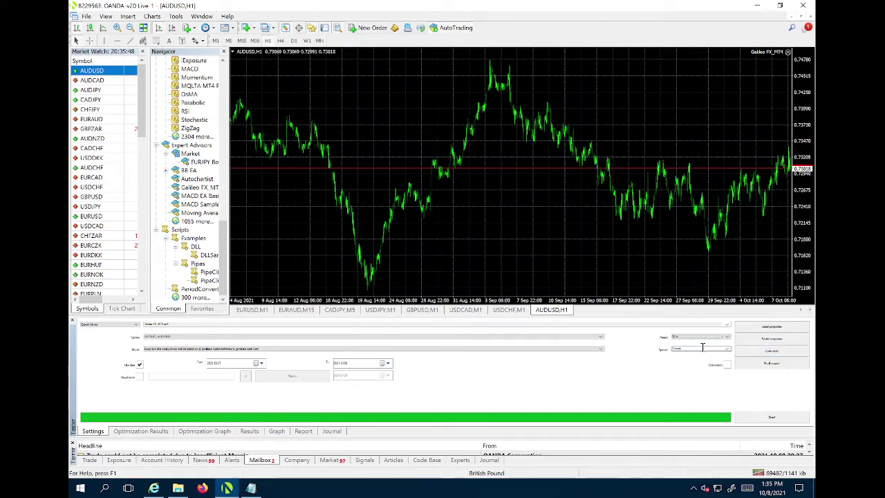
- Flag trailing start and the bullish and bearish signal counts for optimization
left_click(767, 328)
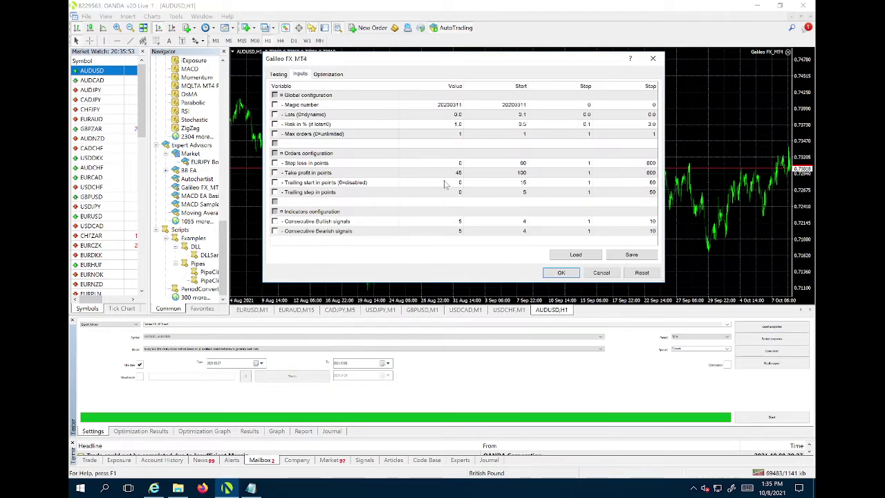
double_click(458, 173)
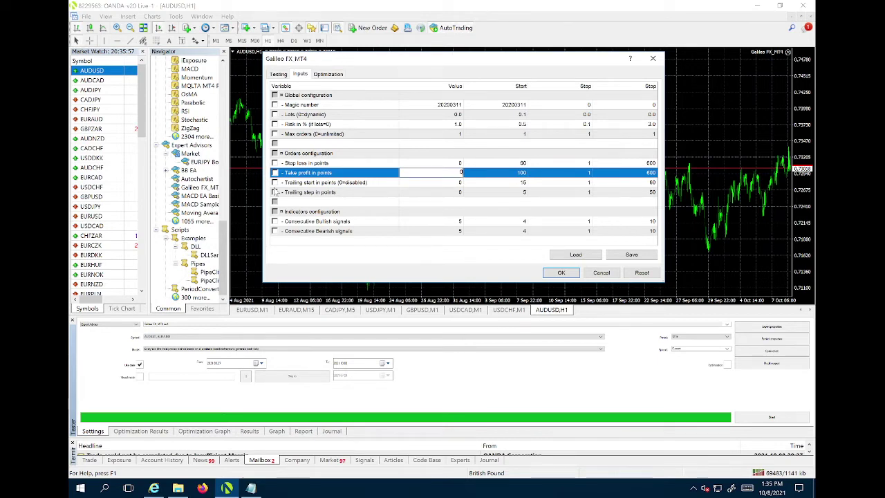
left_click(275, 183)
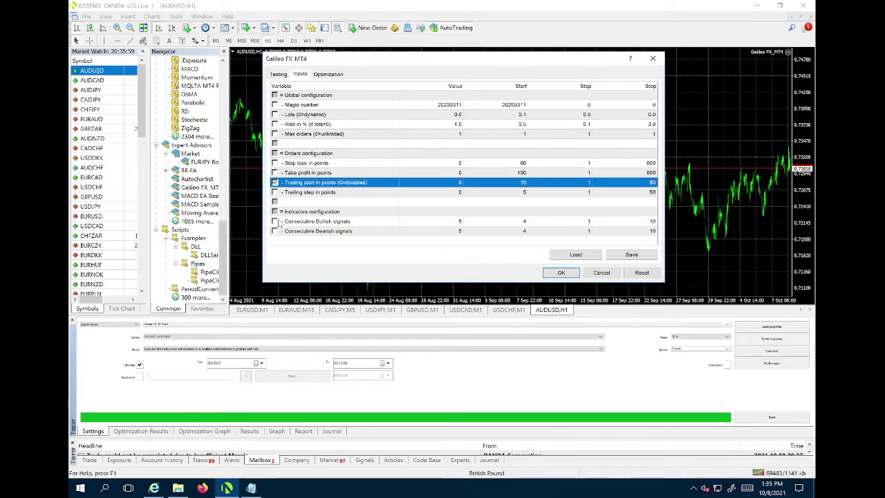
left_click(275, 221)
left_click(275, 231)
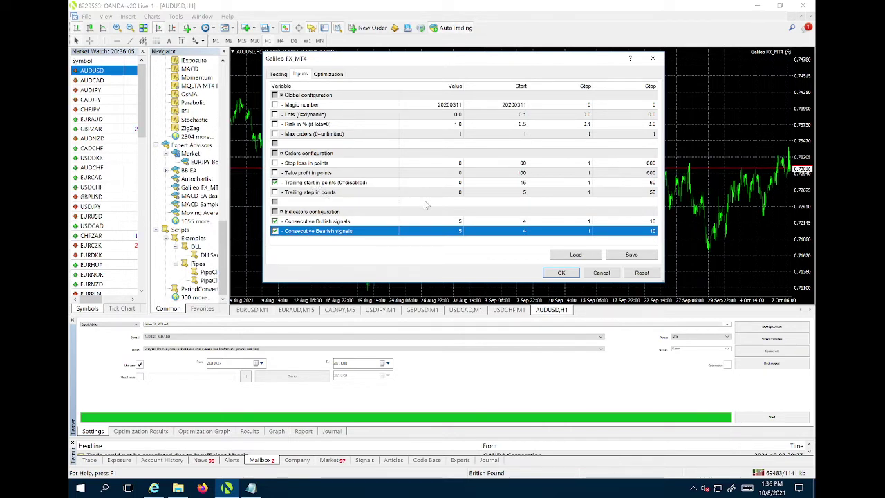
- Review the stop loss, take profit and trailing inputs, then confirm the settings
left_click(365, 174)
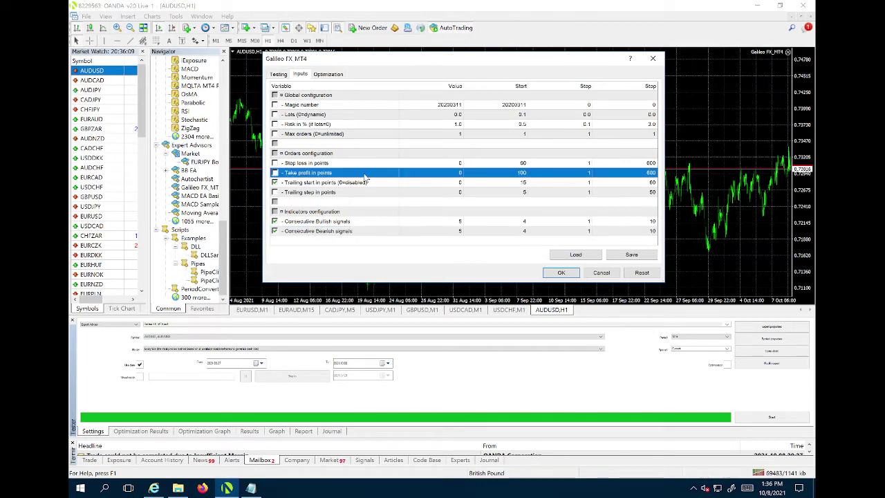
left_click(351, 164)
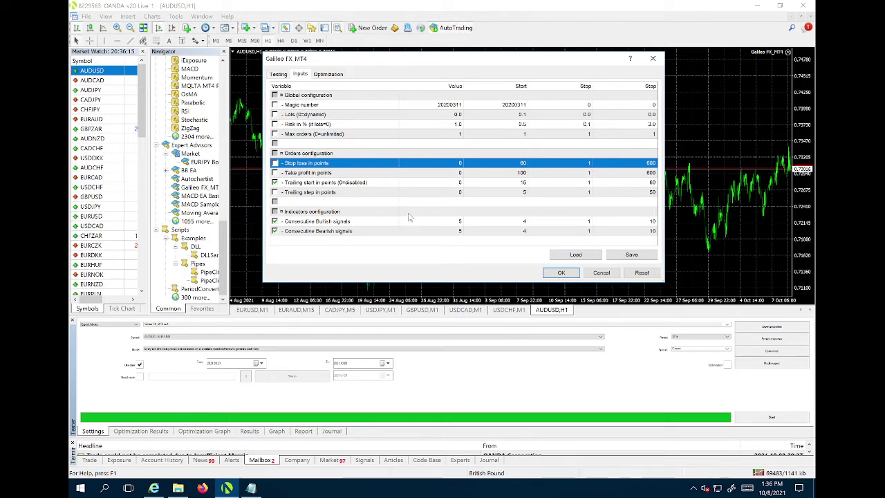
left_click(350, 183)
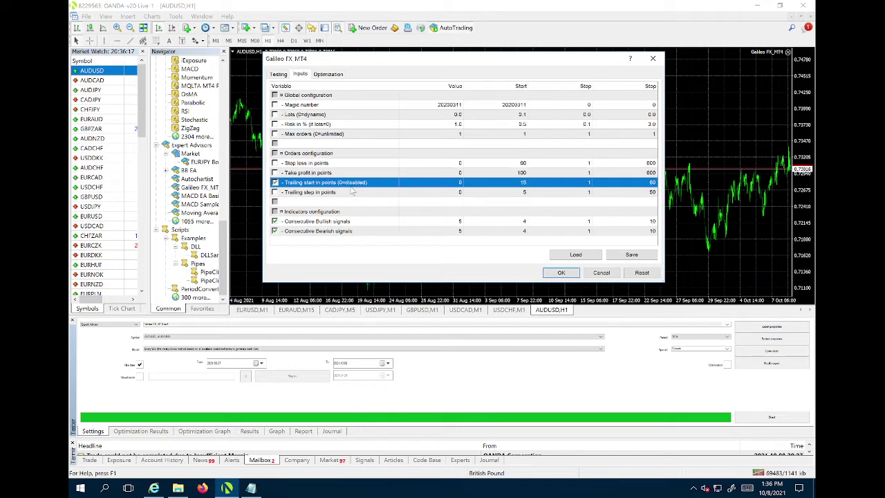
left_click(345, 193)
left_click(336, 185)
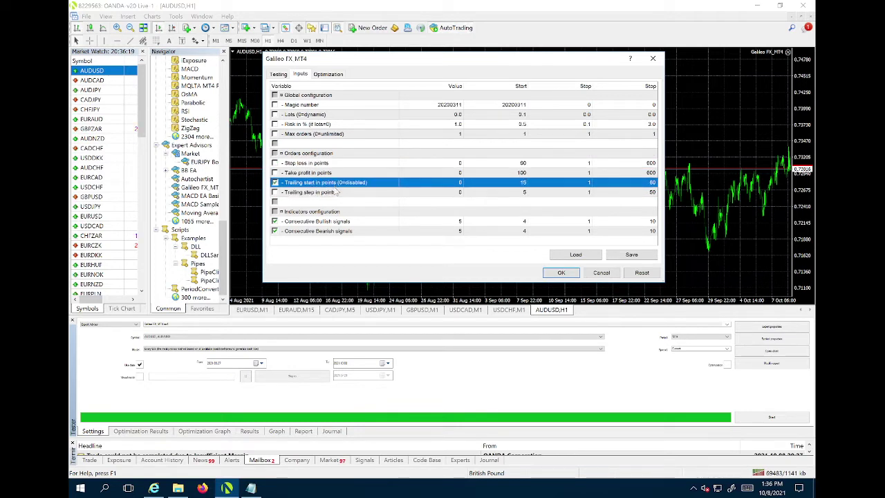
left_click(336, 194)
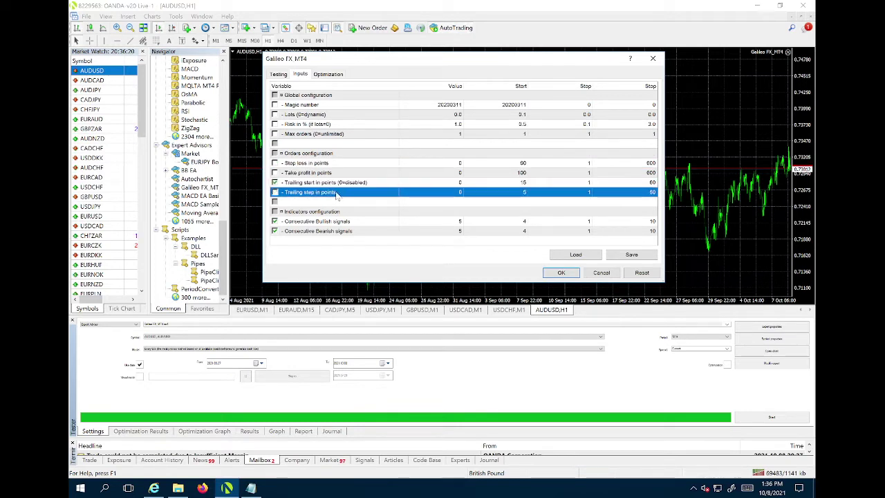
left_click(337, 174)
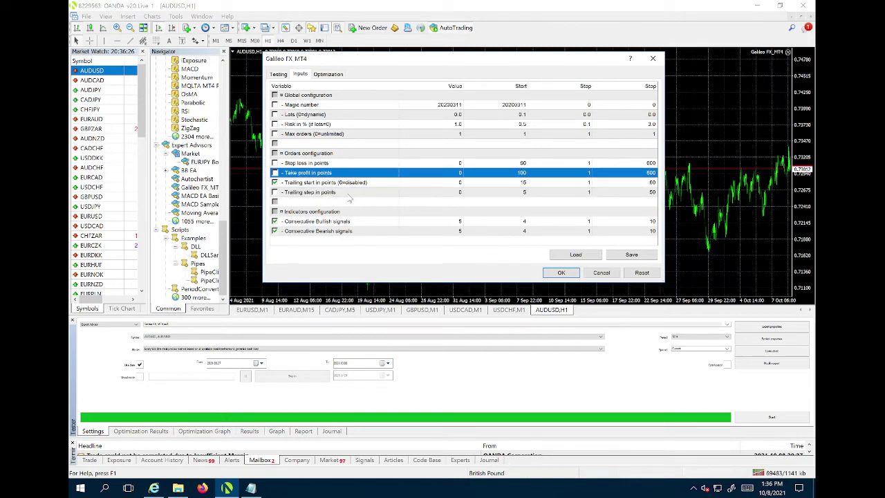
left_click(350, 195)
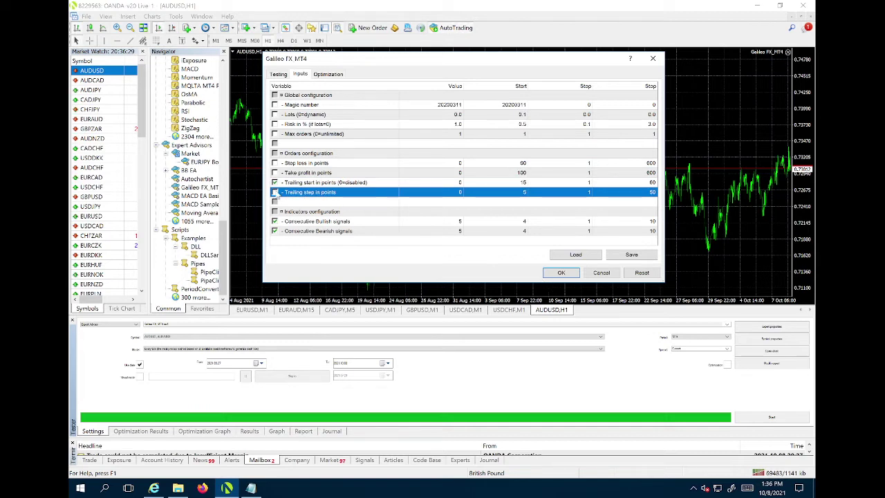
left_click(330, 184)
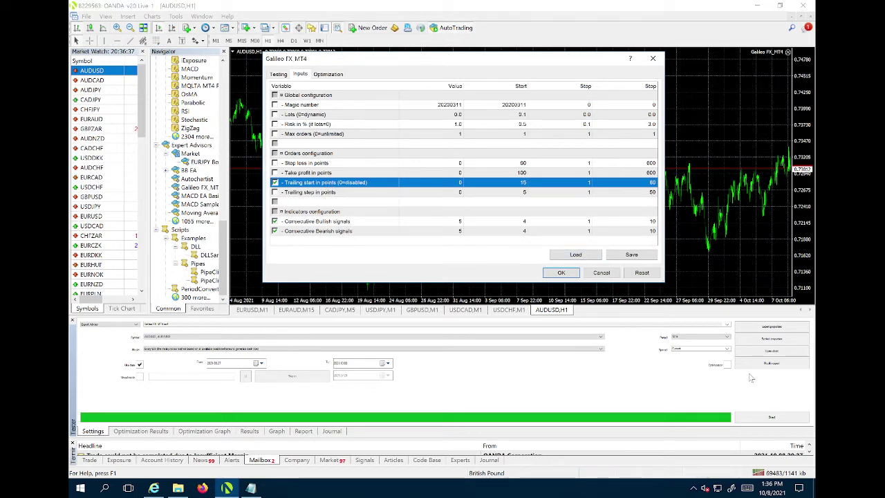
left_click(562, 274)
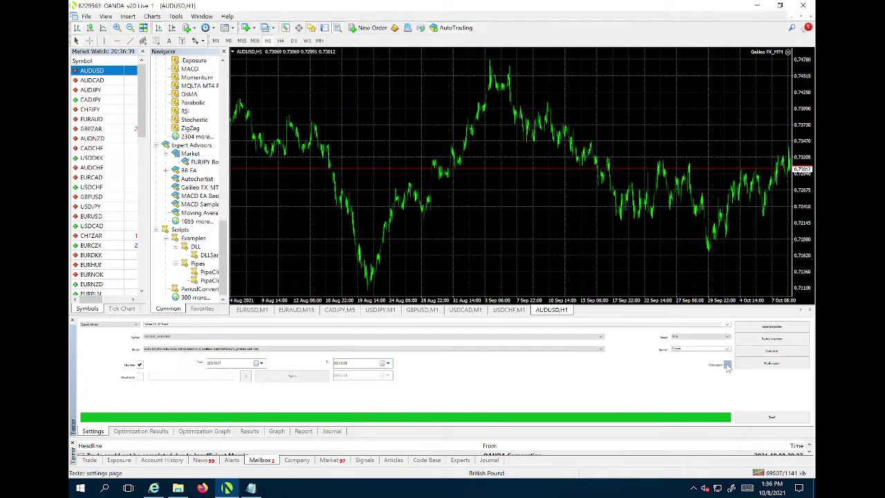
- Reopen the Galileo FX input table, showing both signal counts flagged for 4–10 optimization
left_click(764, 329)
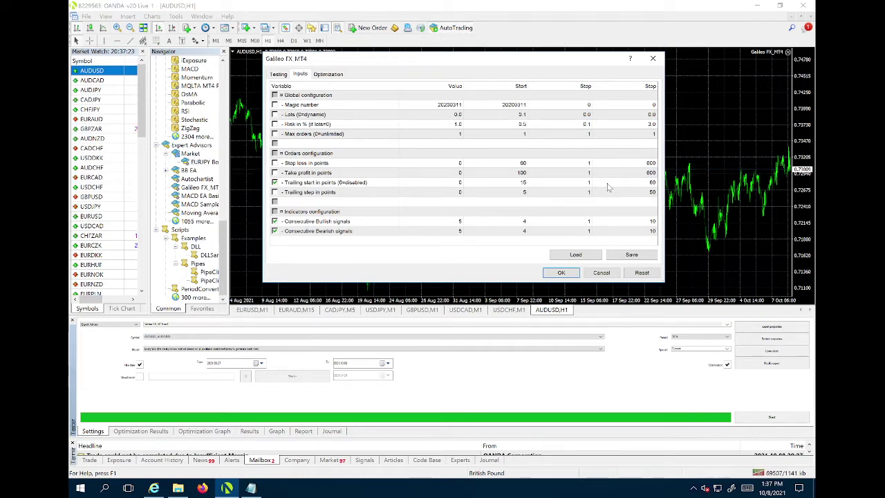
- Enter 50 as the Trailing step optimization Stop, confirm the inputs, and start the optimization
double_click(651, 192)
left_click(367, 184)
left_click(365, 194)
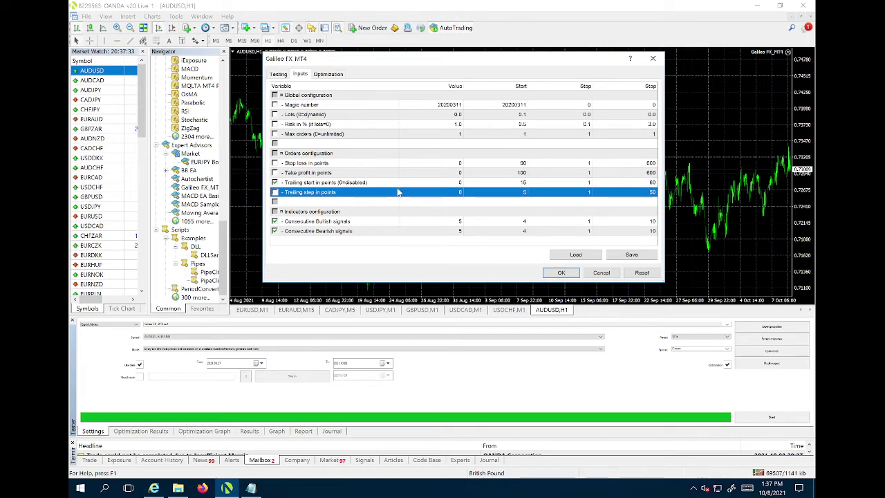
left_click(395, 183)
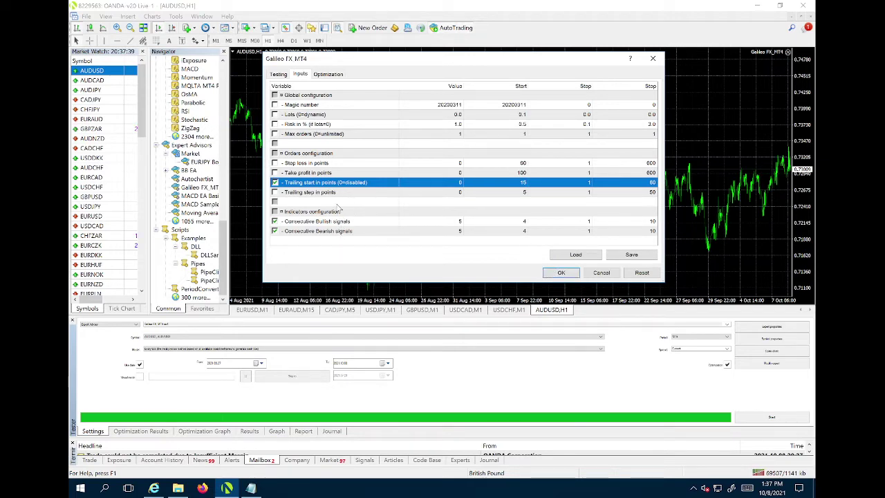
left_click(573, 273)
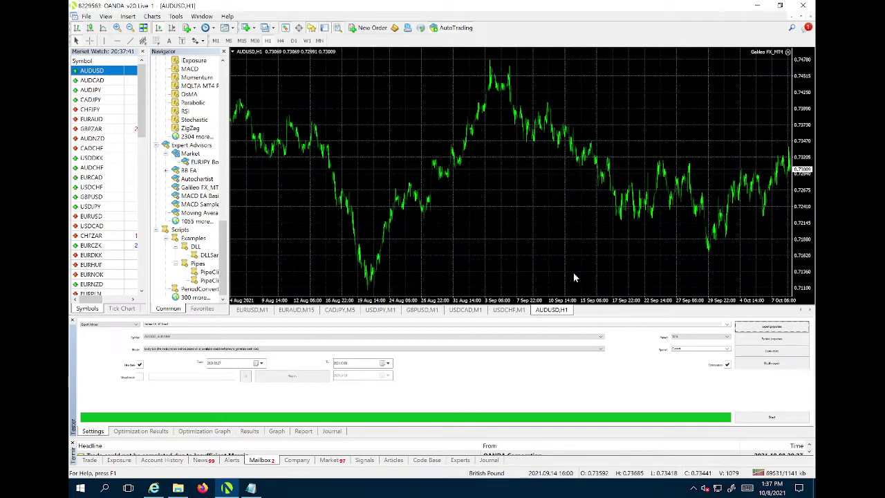
left_click(768, 419)
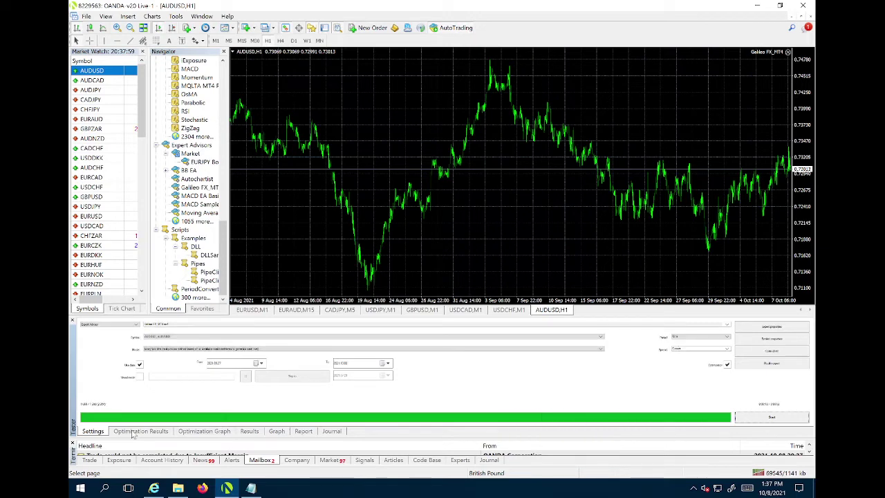
- Sort the optimization results by profit and select top pass 76 (19.83 profit, 24 trades)
left_click(132, 432)
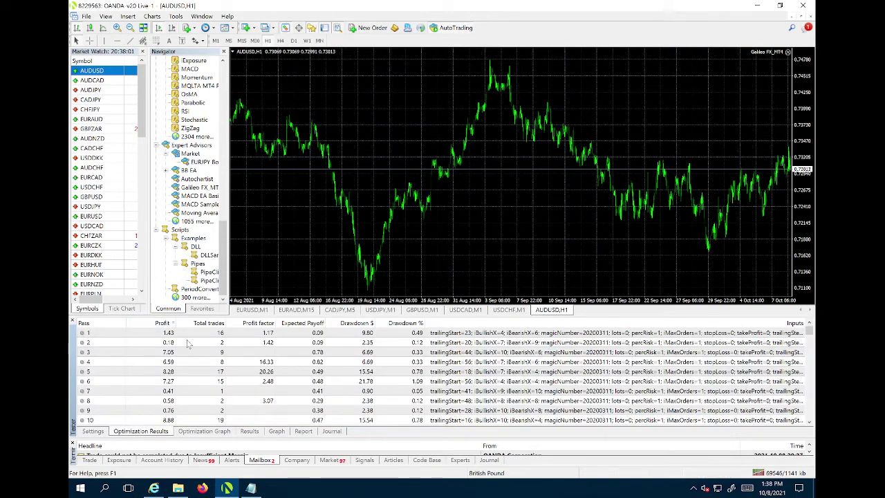
left_click(168, 330)
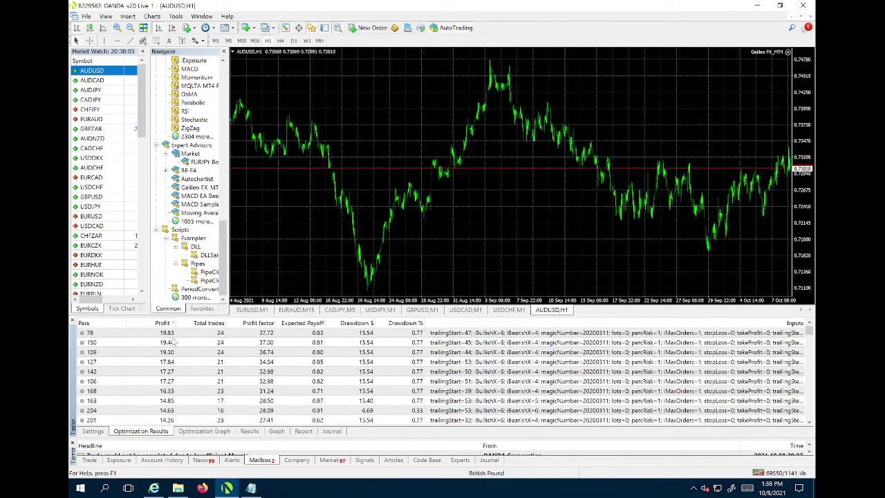
left_click(170, 335)
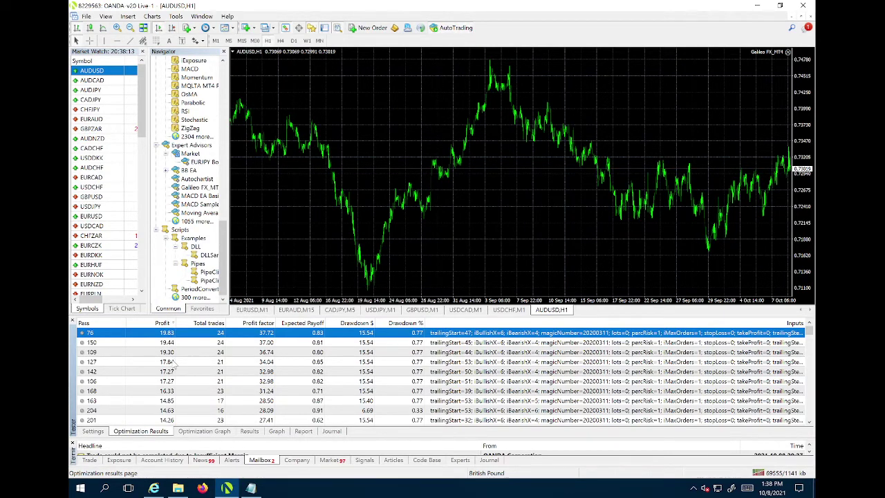
scroll(175, 365, "down", 3)
scroll(175, 366, "up", 3)
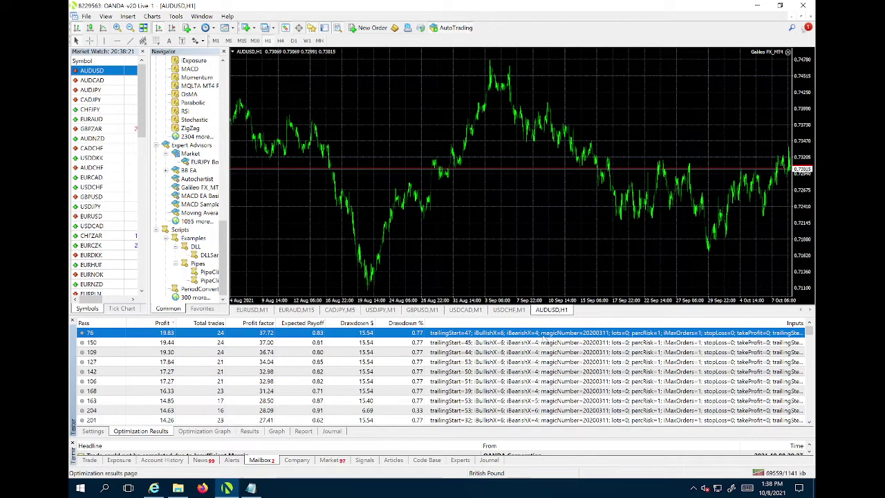
- Enter pass 76's Galileo FX inputs: trailing start 47, 6 bullish and 4 bearish signals
left_click(97, 431)
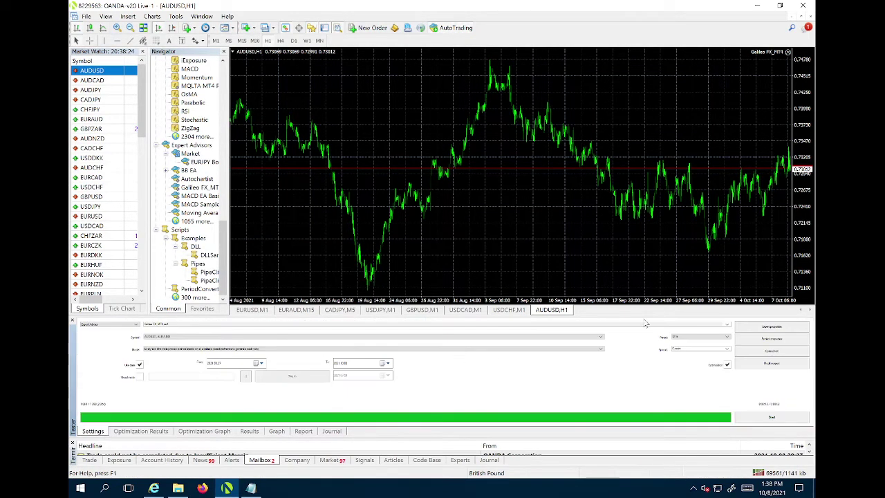
left_click(771, 328)
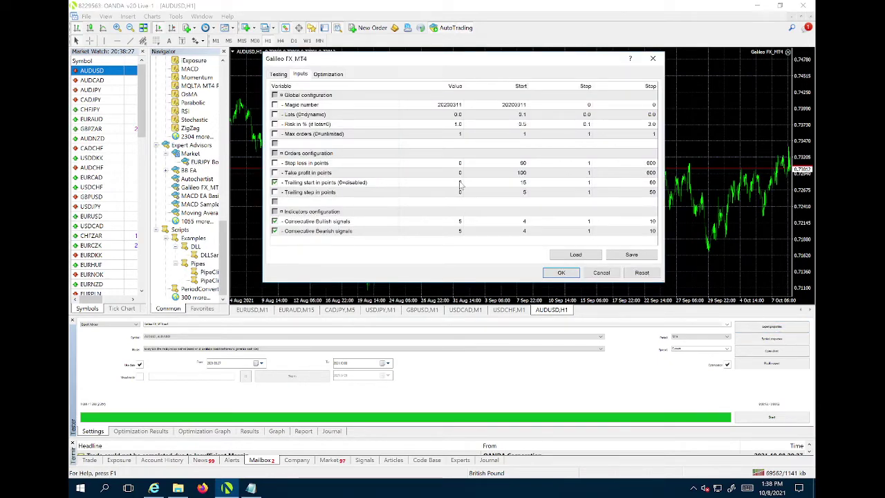
double_click(460, 183)
type("47")
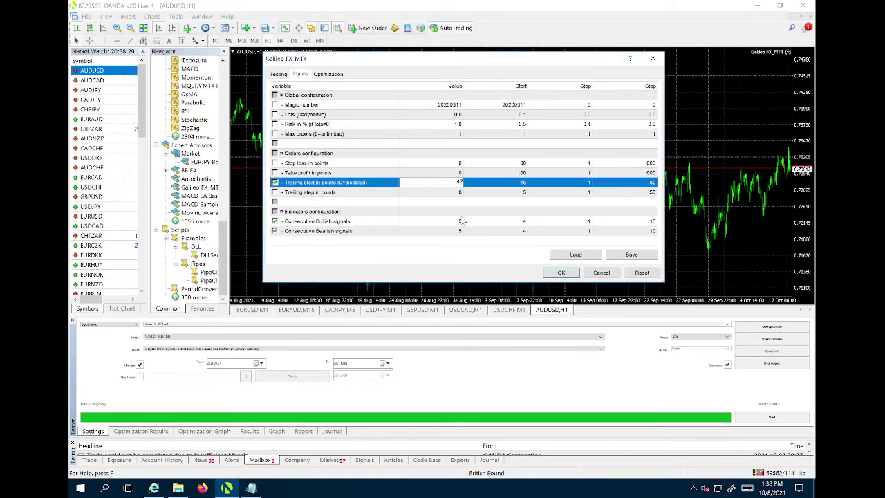
double_click(461, 222)
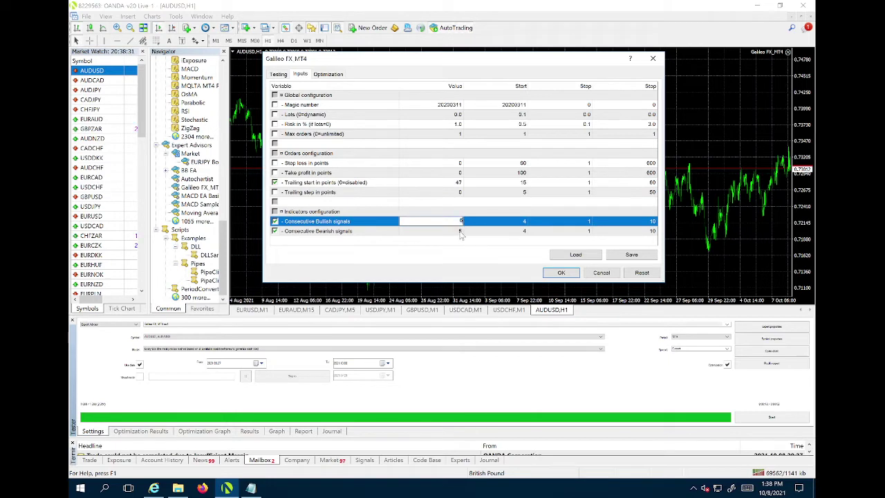
type("6")
double_click(461, 233)
type("4")
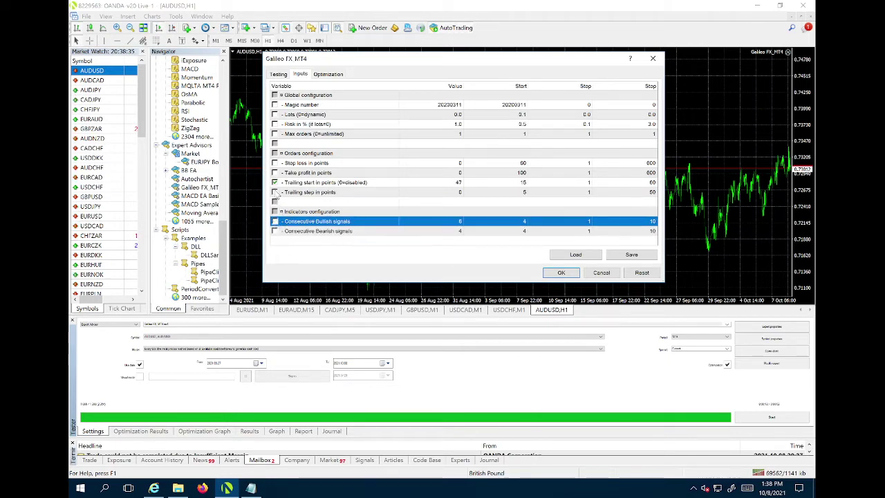
left_click(275, 183)
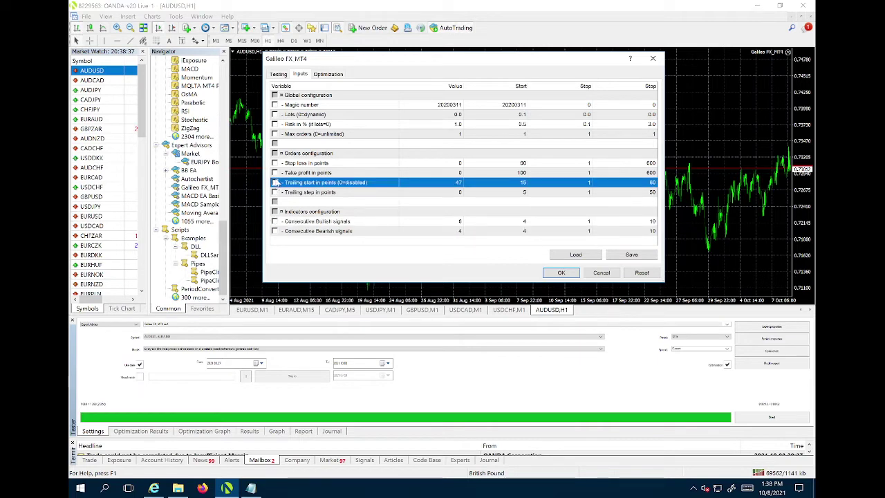
- Flag Stop loss, Take profit and Trailing step for optimization and confirm the inputs
left_click(275, 162)
left_click(276, 172)
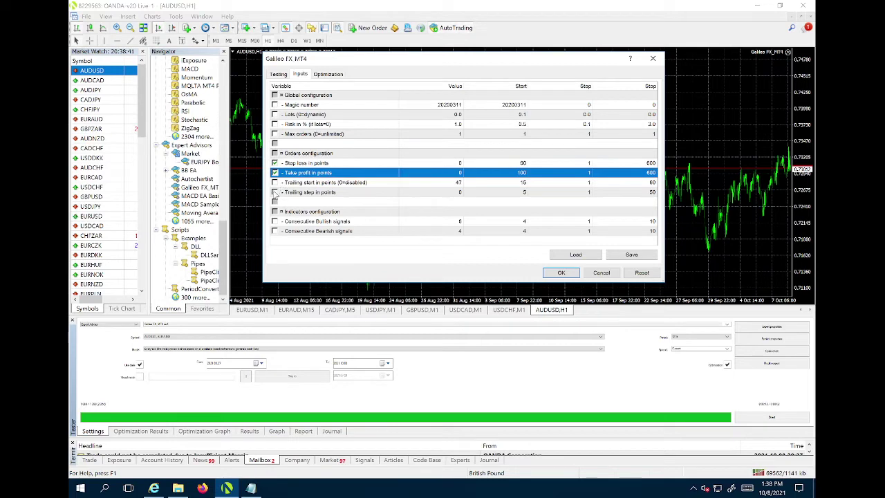
left_click(275, 192)
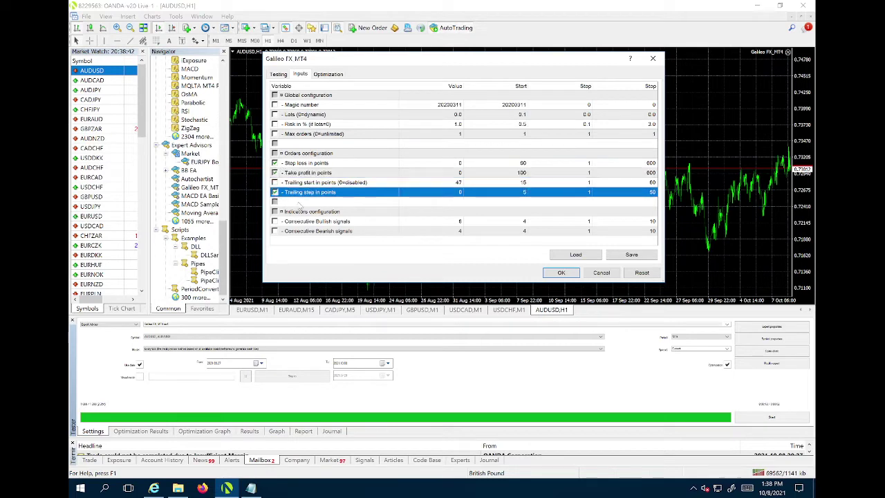
left_click(559, 272)
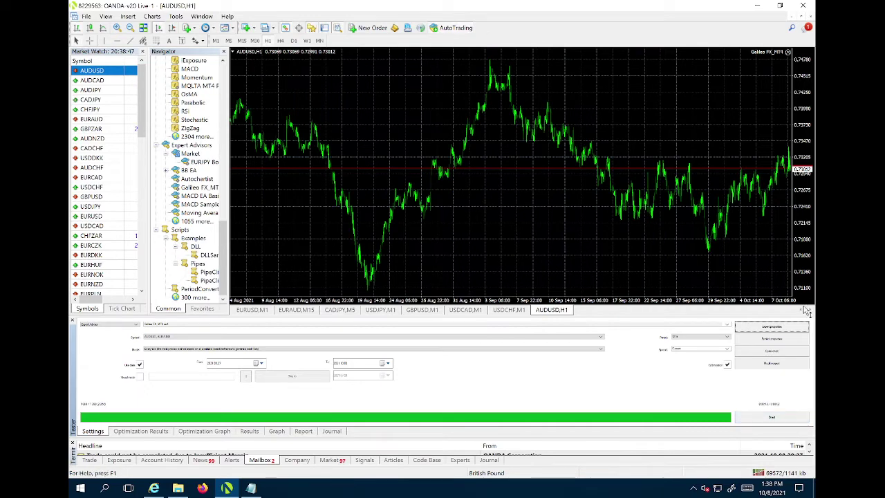
left_click(771, 327)
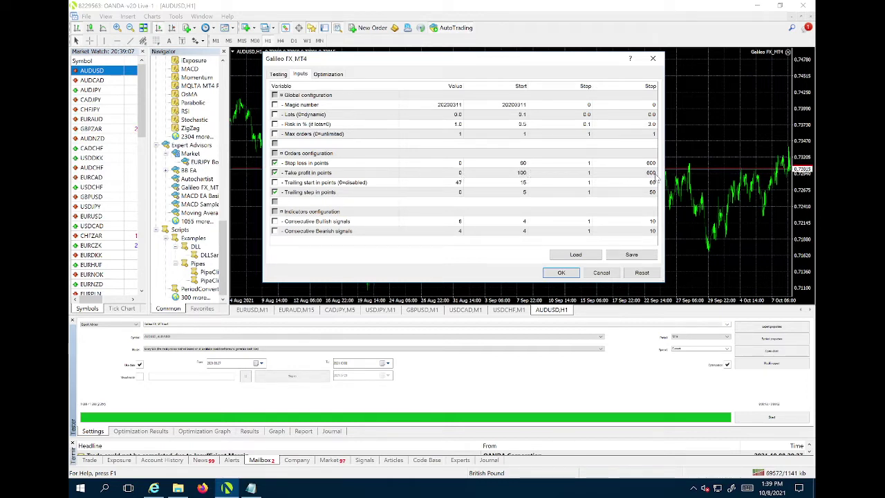
- Adjust the Stop loss and Trailing step stop ranges, accept them, and start optimizing
left_click(515, 163)
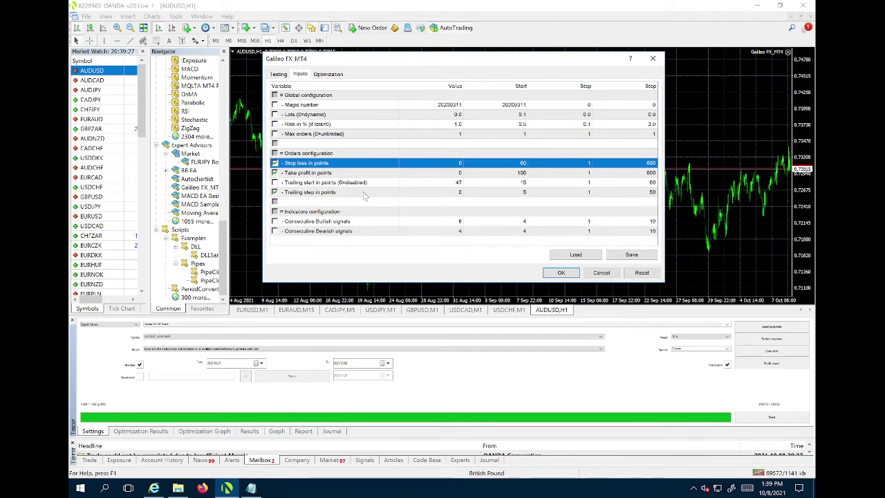
left_click(514, 194)
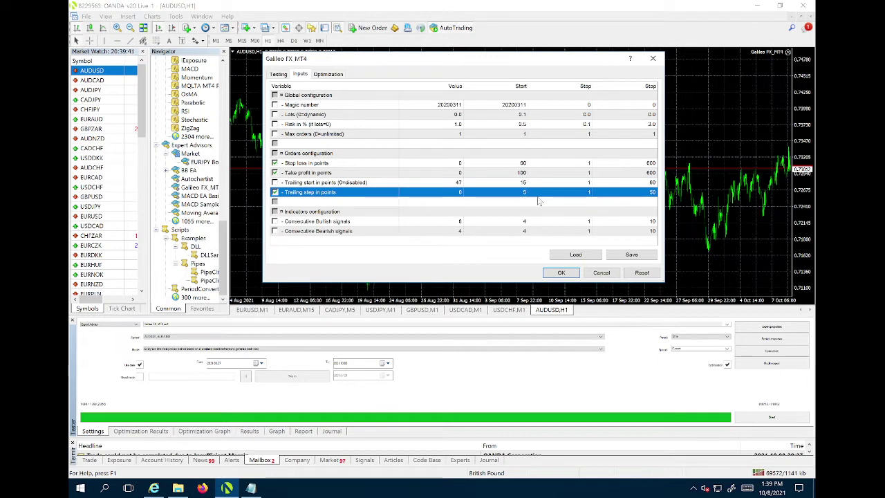
left_click(651, 188)
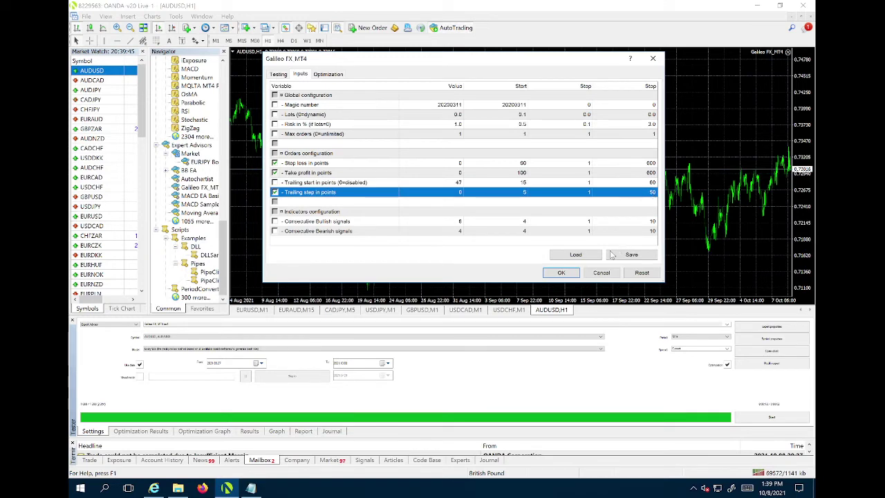
left_click(562, 273)
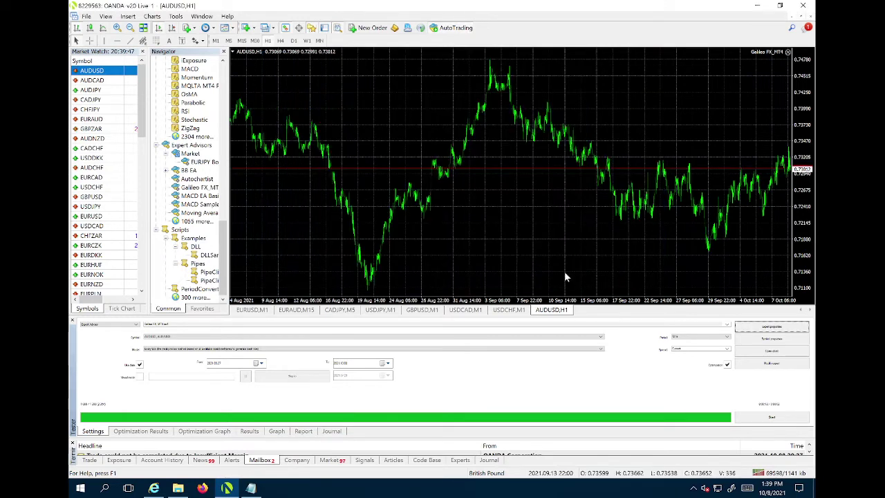
left_click(755, 419)
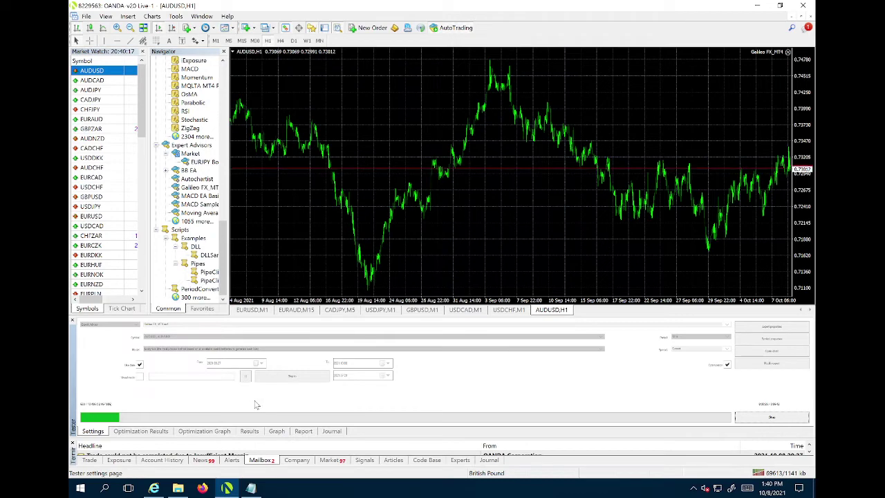
- Leave the chart's options unchanged and put the AUDUSD chart on the M15 timeframe
right_click(331, 84)
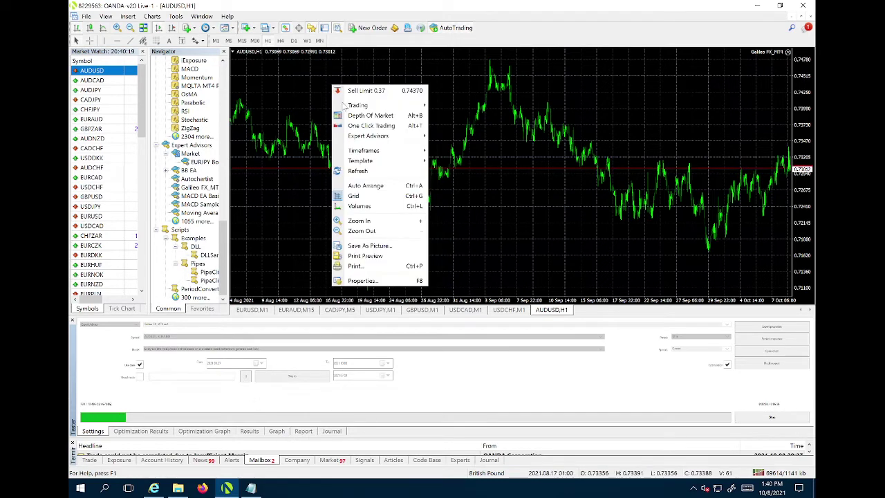
mouse_move(409, 143)
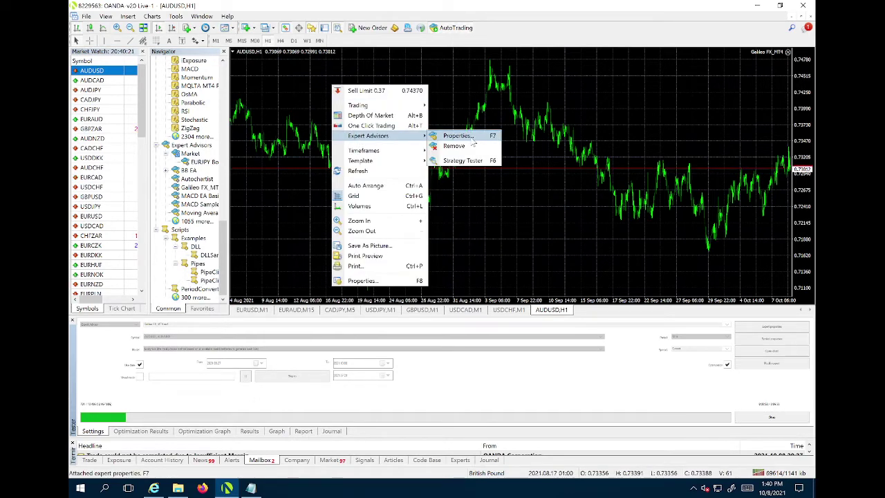
left_click(581, 236)
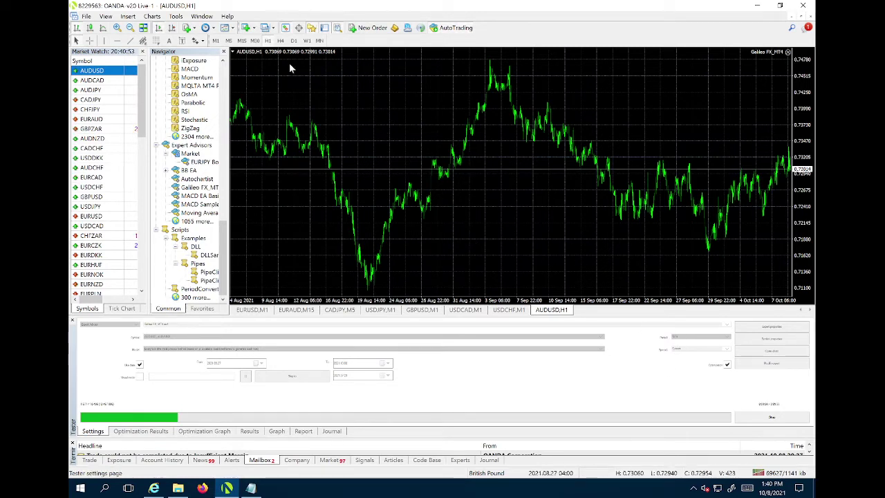
left_click(242, 41)
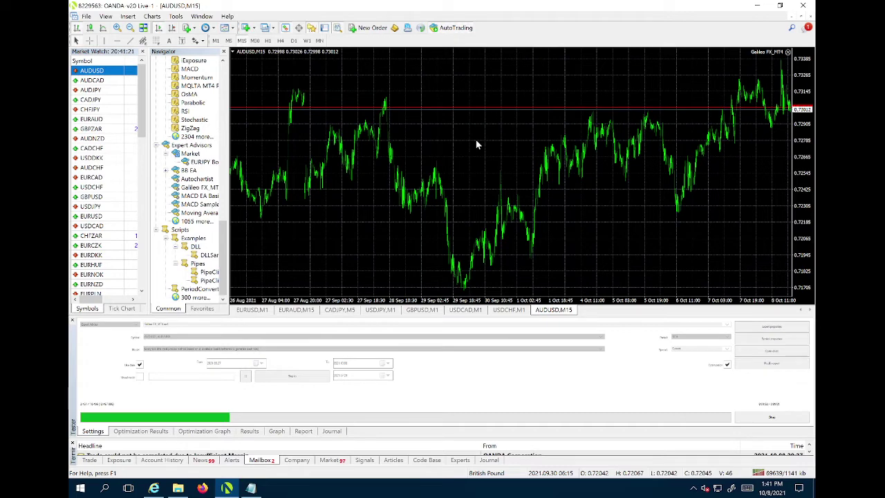
- Sort the new results by profit, select top pass 1476 (33.55 profit), and scroll through the list
left_click(158, 432)
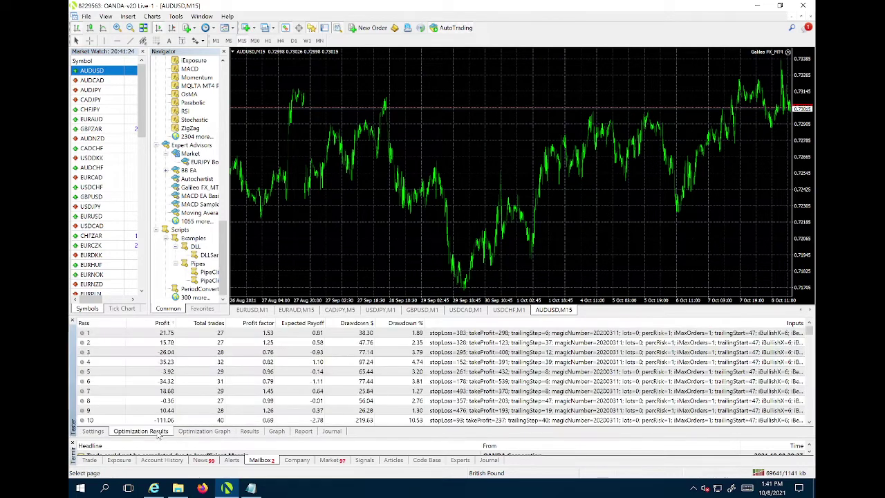
left_click(166, 323)
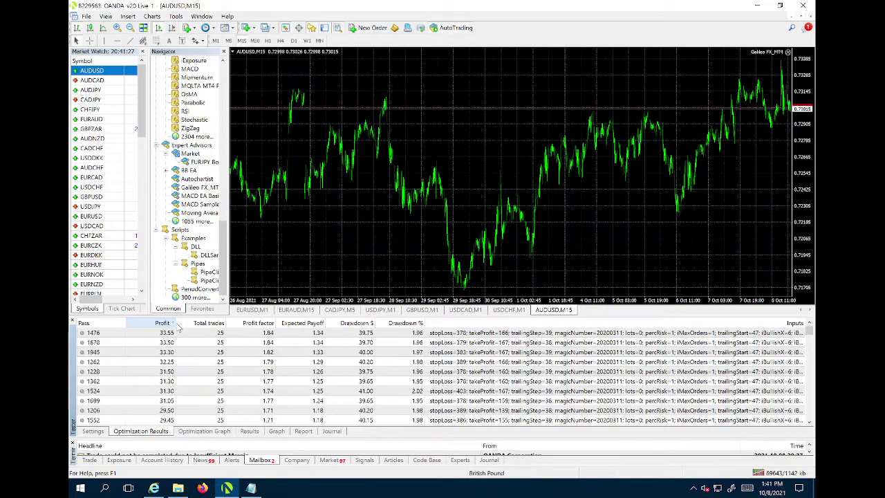
left_click(177, 334)
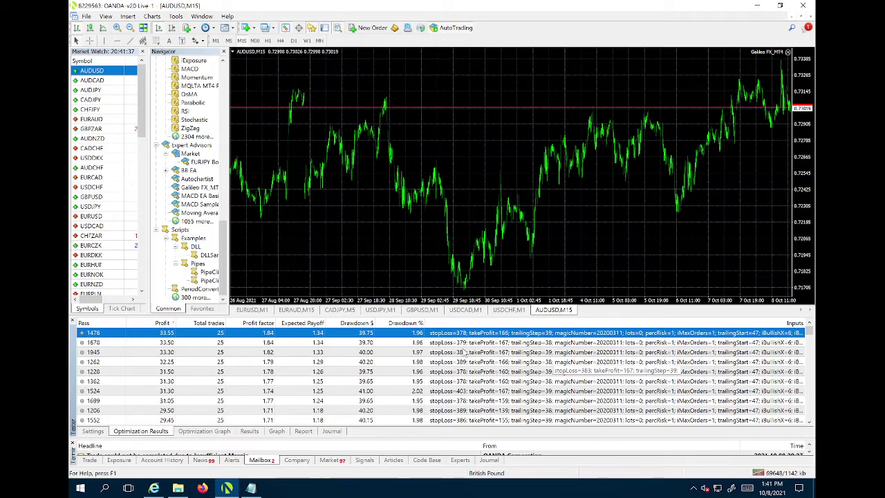
scroll(494, 377, "down", 1)
scroll(488, 381, "down", 3)
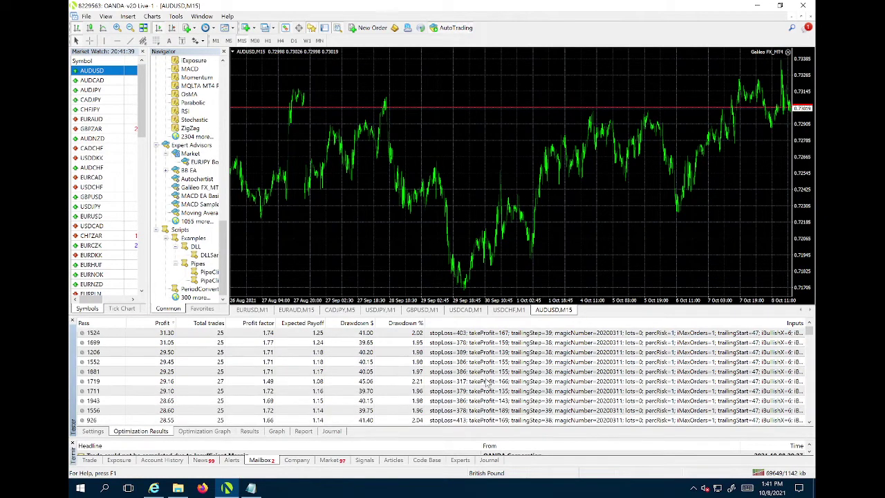
scroll(498, 387, "down", 1)
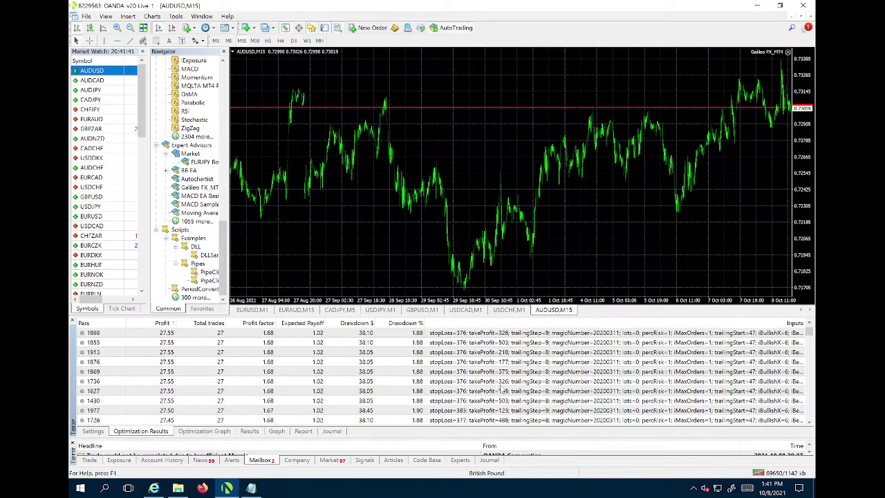
scroll(506, 389, "down", 2)
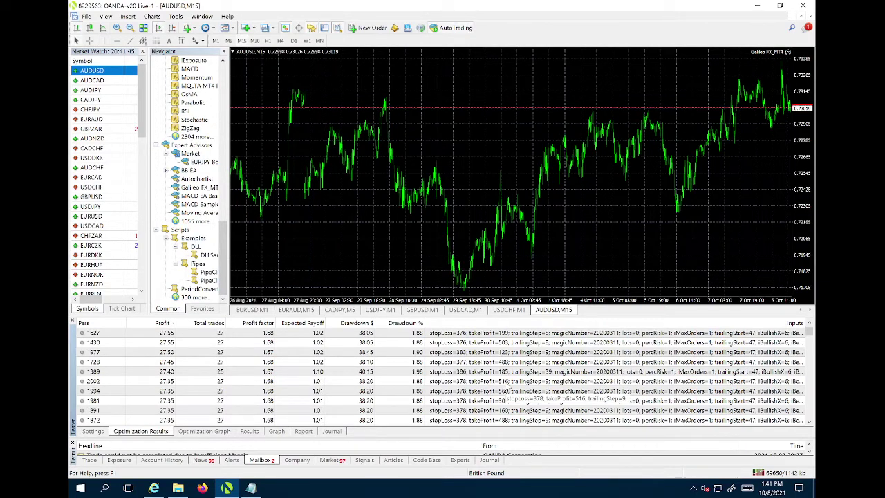
scroll(508, 391, "down", 2)
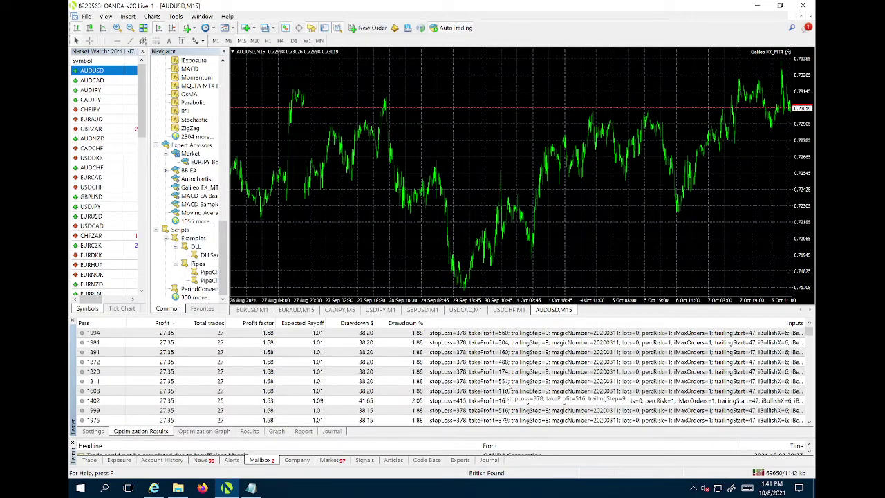
scroll(508, 390, "down", 3)
scroll(508, 389, "down", 1)
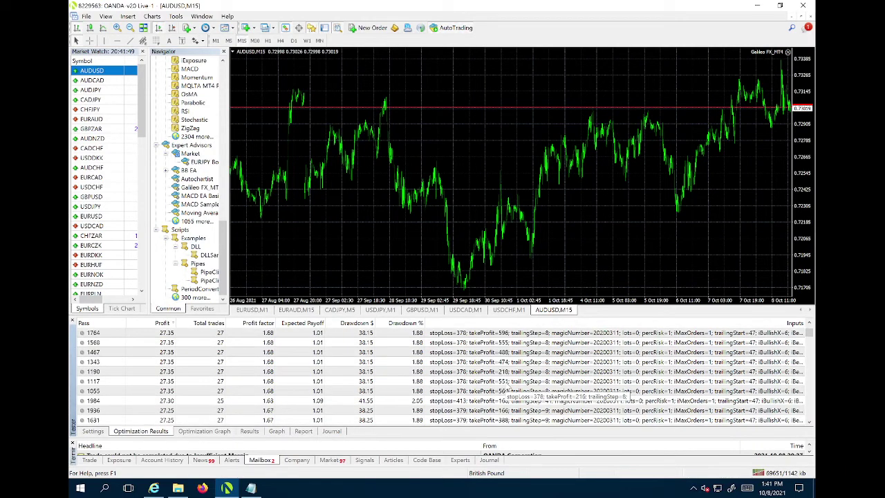
scroll(508, 390, "down", 3)
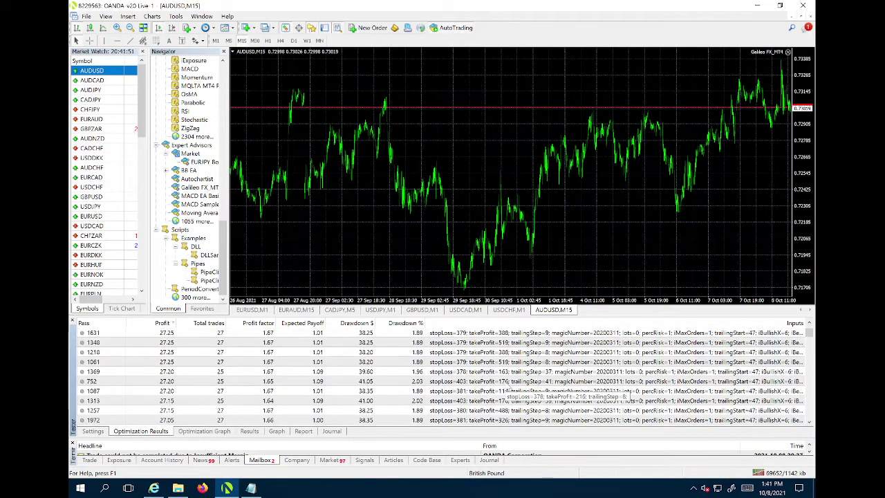
scroll(508, 390, "down", 3)
scroll(508, 389, "down", 3)
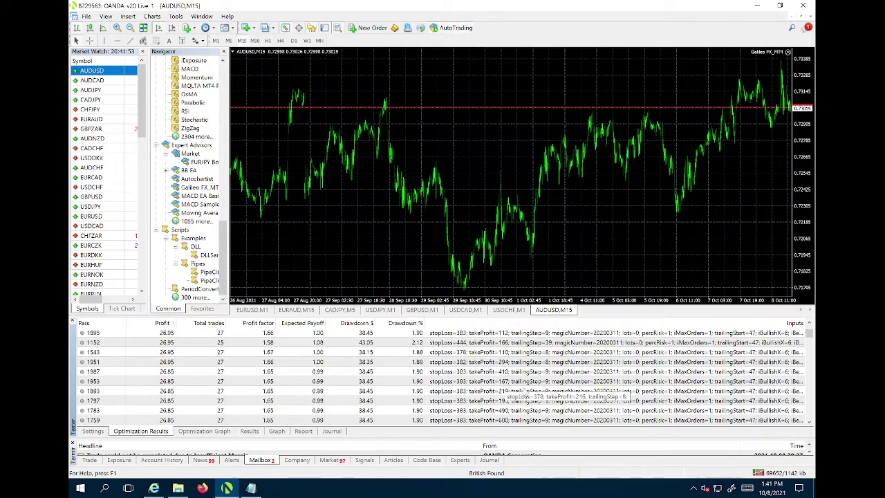
scroll(529, 388, "down", 2)
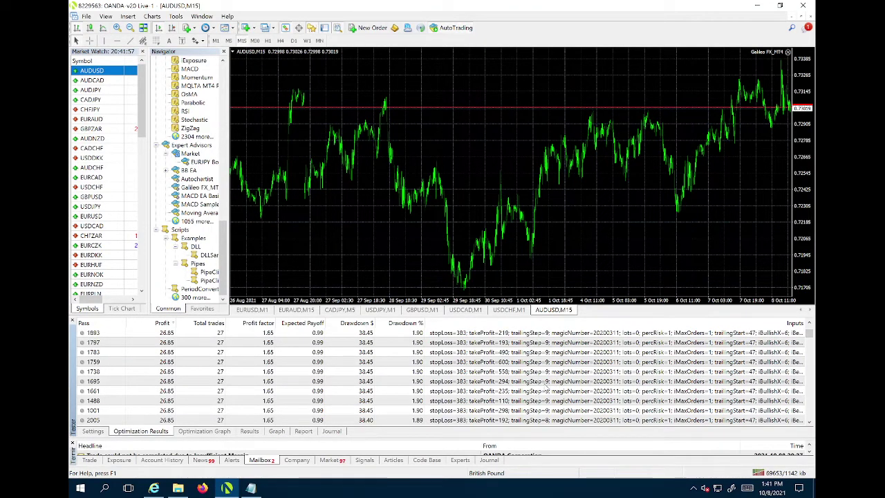
scroll(545, 387, "down", 4)
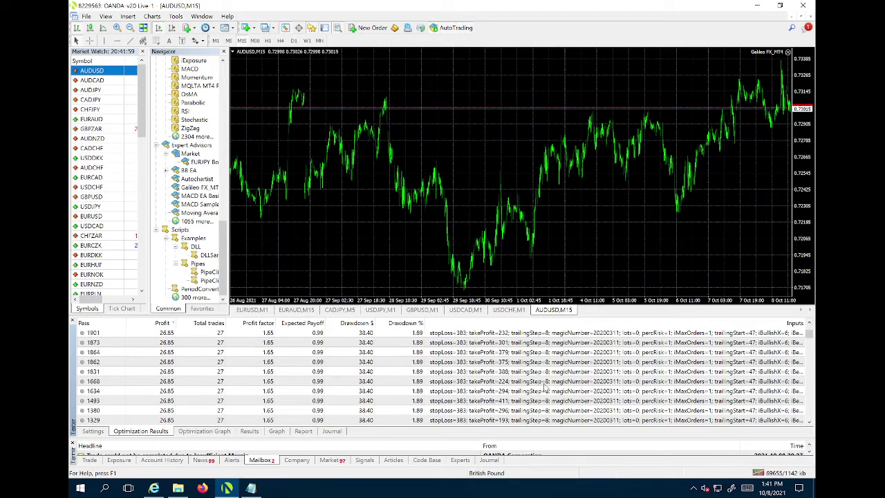
scroll(542, 390, "down", 4)
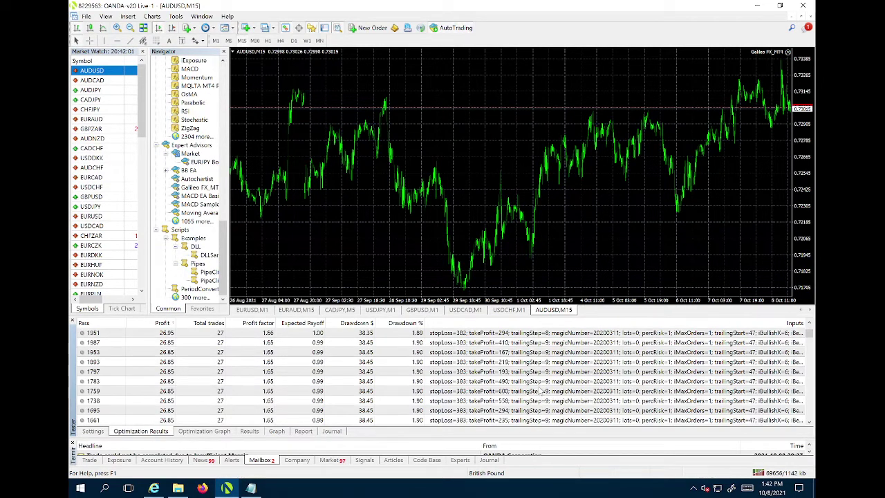
scroll(540, 391, "down", 3)
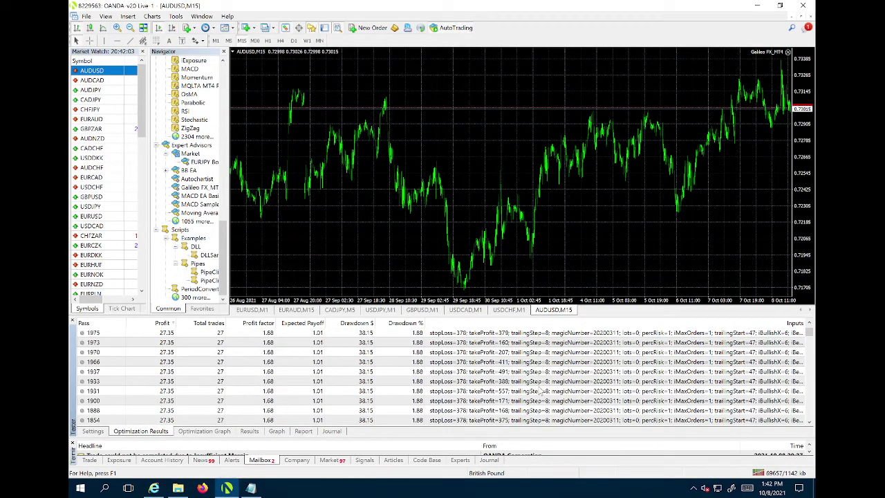
scroll(542, 392, "up", 3)
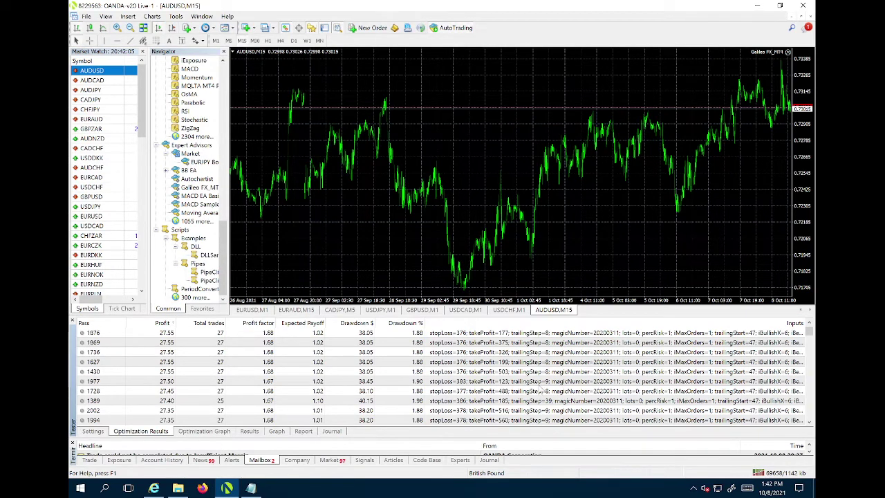
scroll(539, 390, "up", 5)
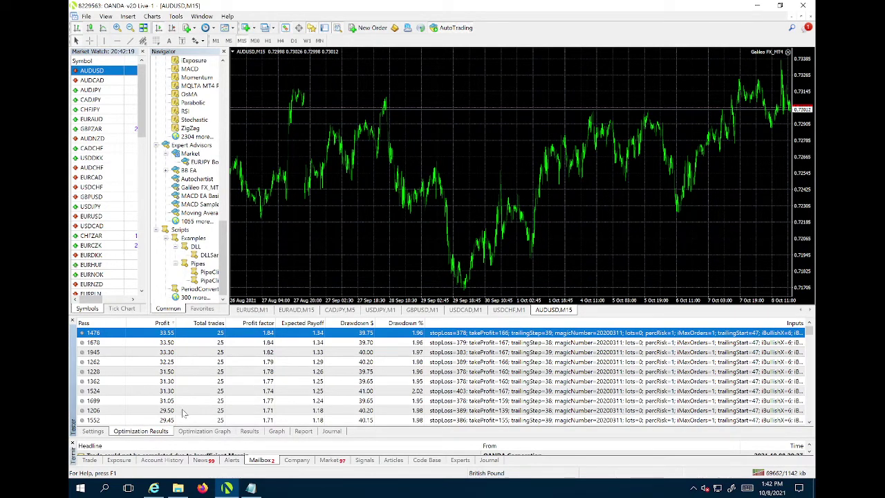
- Return the Tester to Settings and draw a red horizontal line on the AUDUSD chart
left_click(87, 431)
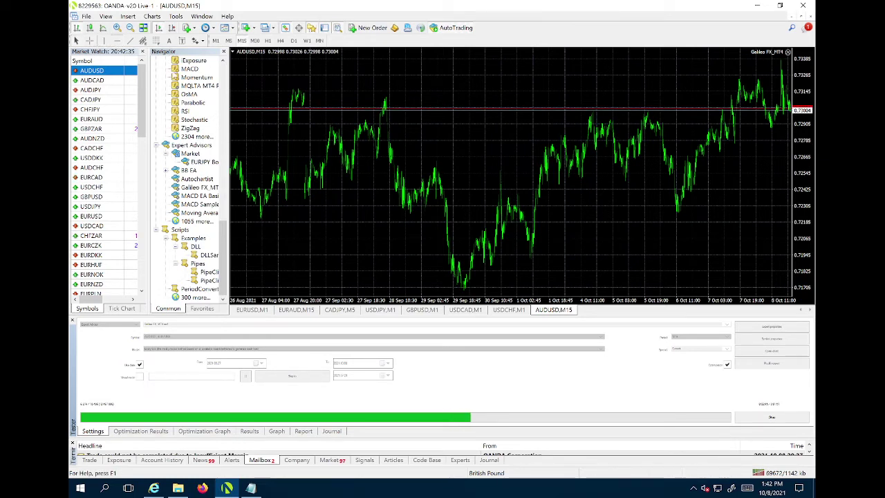
left_click(435, 217)
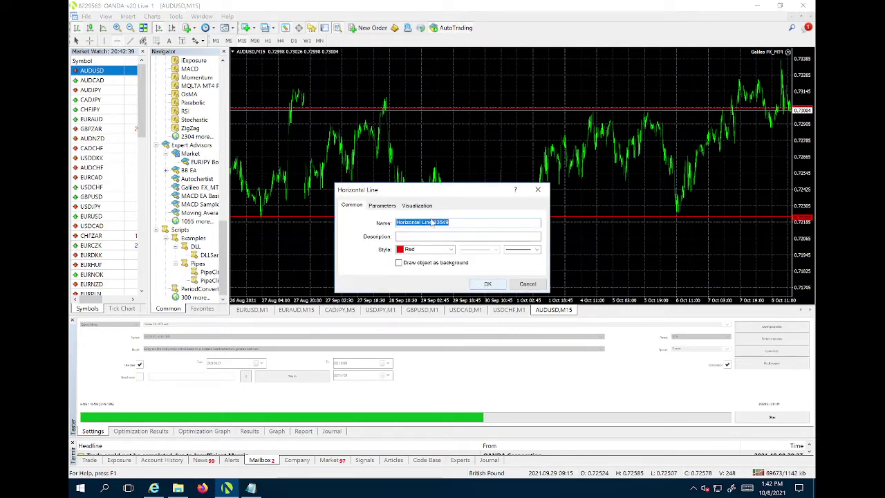
- Accept the first line, then add a second horizontal line higher up, coloured Aqua
left_click(487, 284)
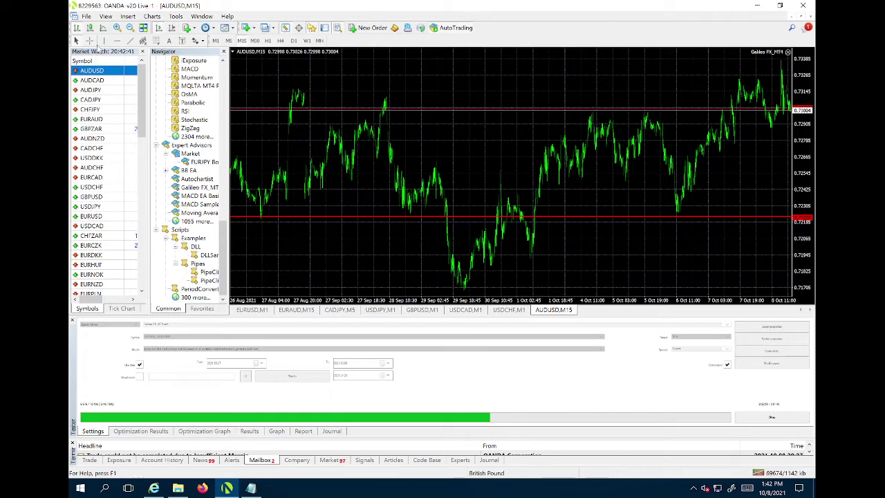
double_click(453, 139)
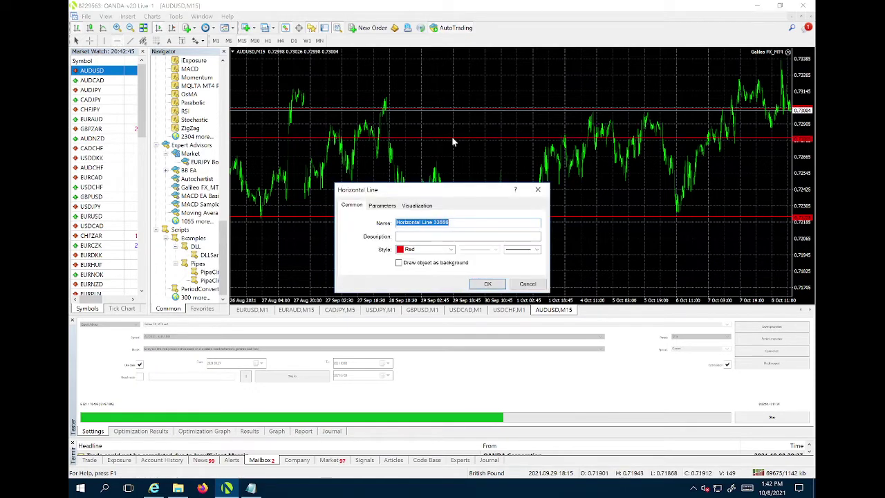
left_click(450, 249)
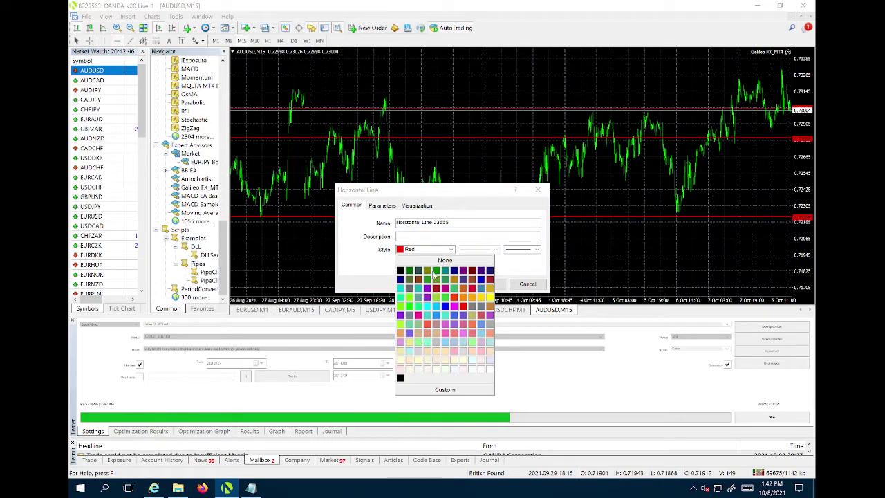
left_click(432, 309)
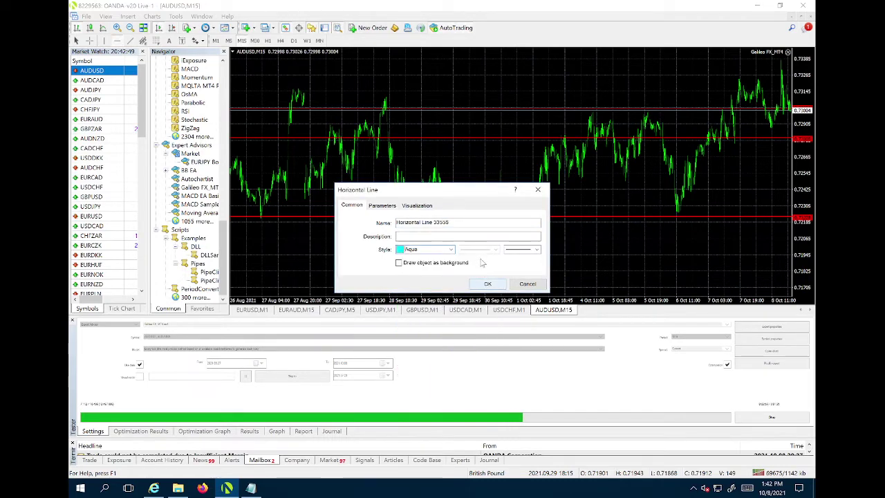
left_click(487, 284)
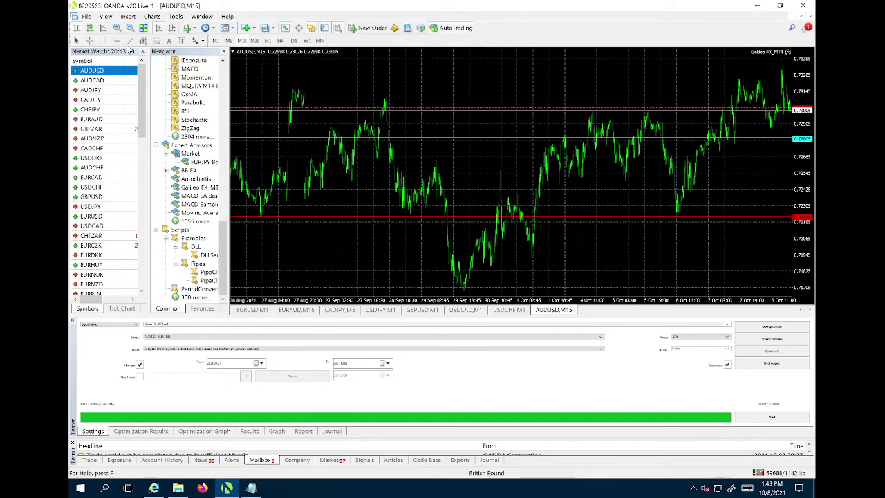
- Place an aqua horizontal line near the 0.7172 lows and accept its properties
left_click(463, 280)
key("Return")
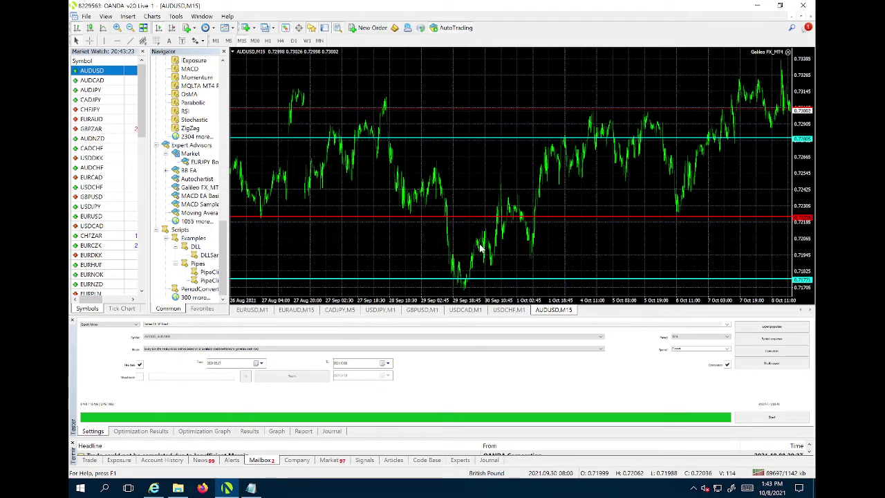
right_click(393, 282)
left_click(385, 263)
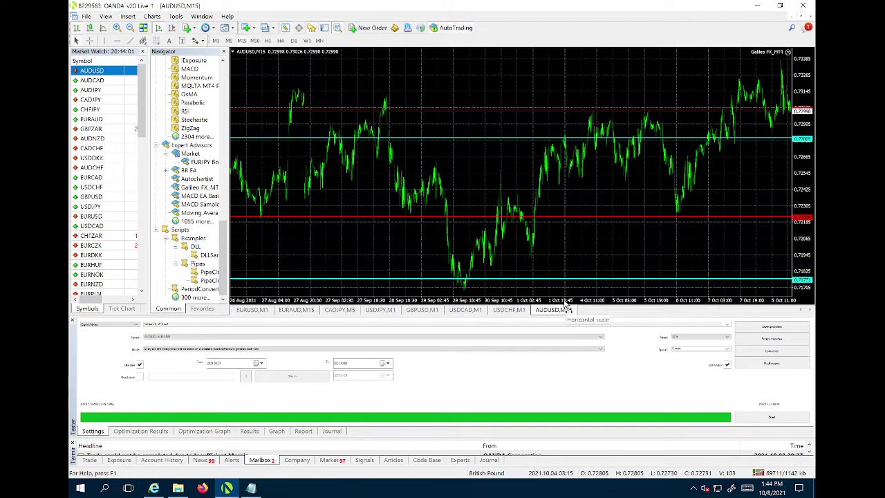
- Change Max orders to 1 in the Galileo FX_MT4 expert's inputs on the AUDUSD chart
right_click(368, 204)
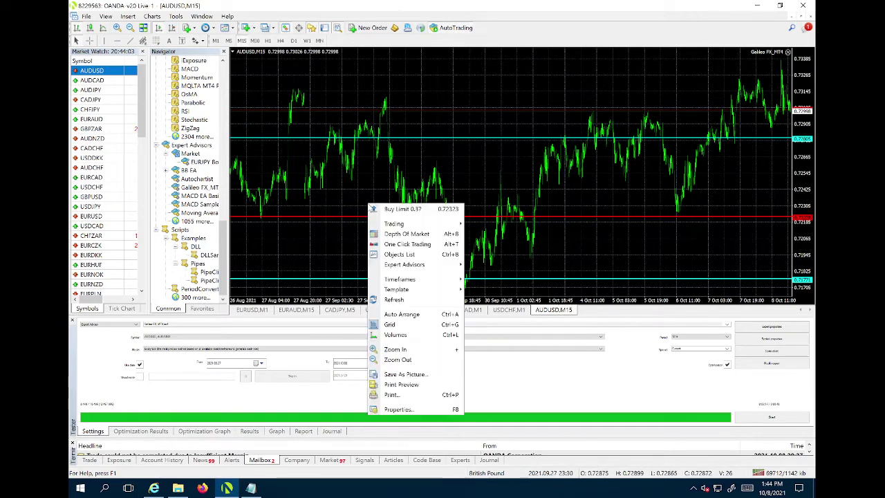
mouse_move(426, 265)
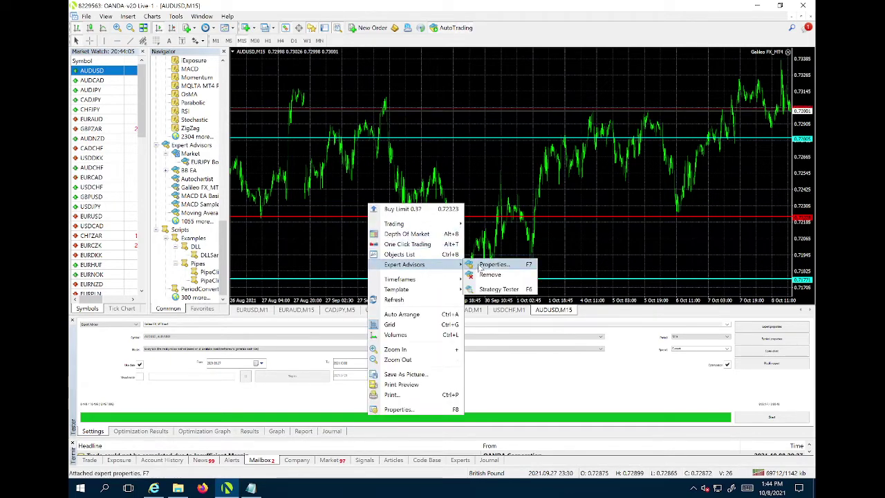
left_click(480, 266)
left_click(458, 116)
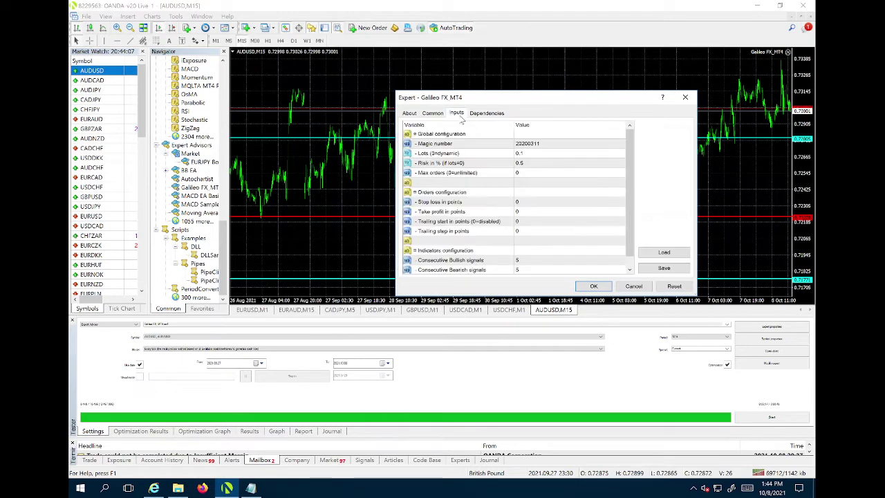
double_click(523, 173)
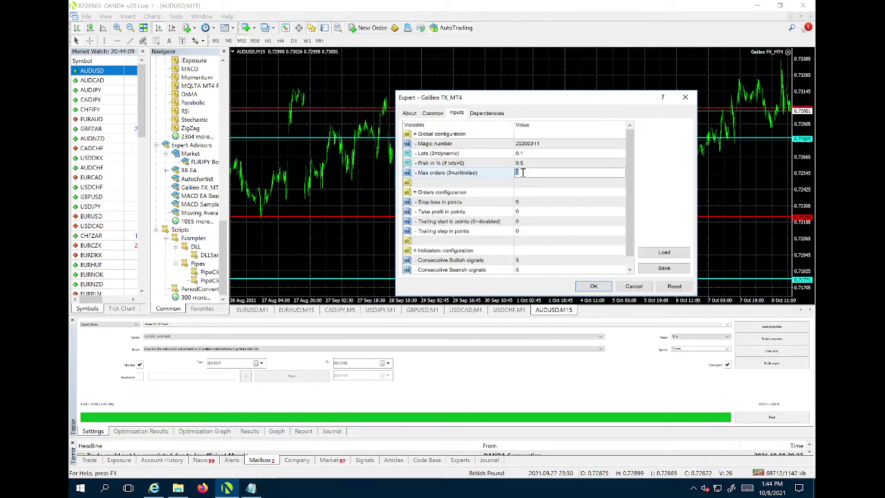
type("1")
left_click(591, 286)
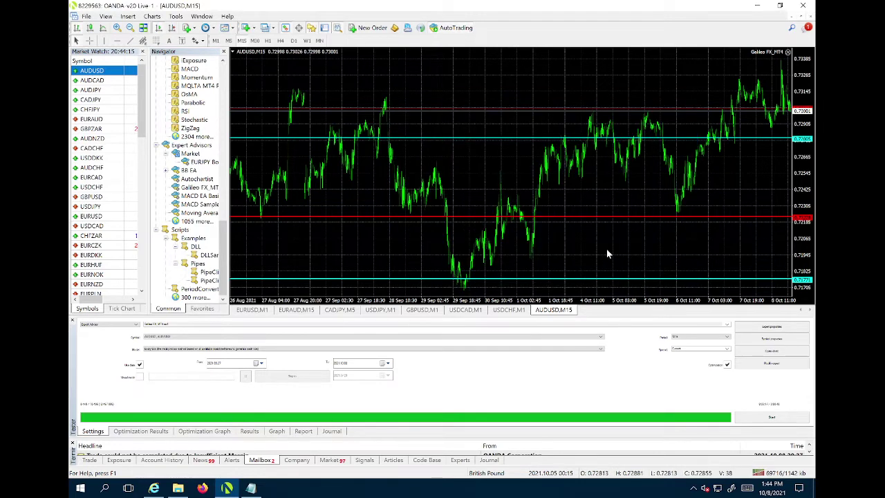
- Sort the results by profit, highest first, and select top pass 2829 (34.50 profit)
left_click(159, 432)
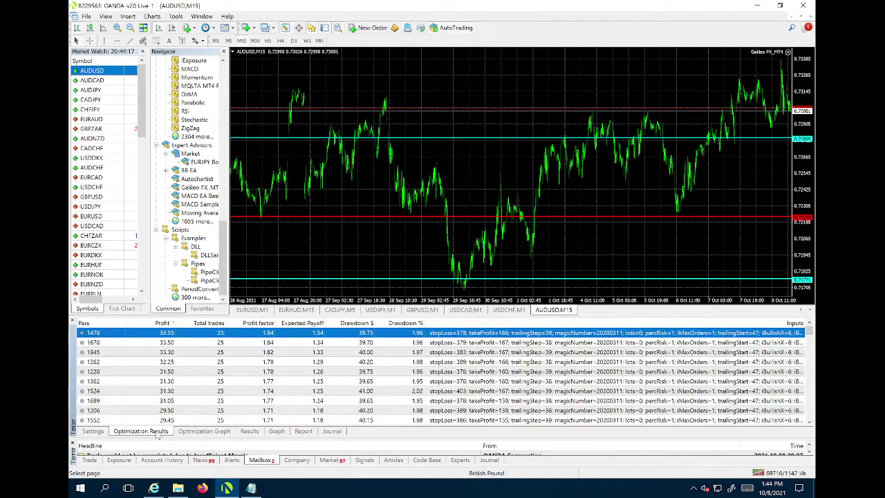
left_click(166, 323)
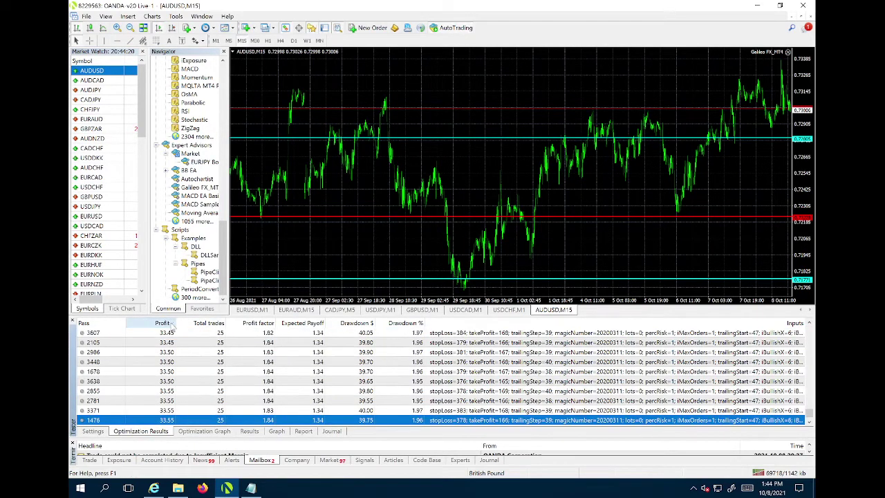
left_click(169, 324)
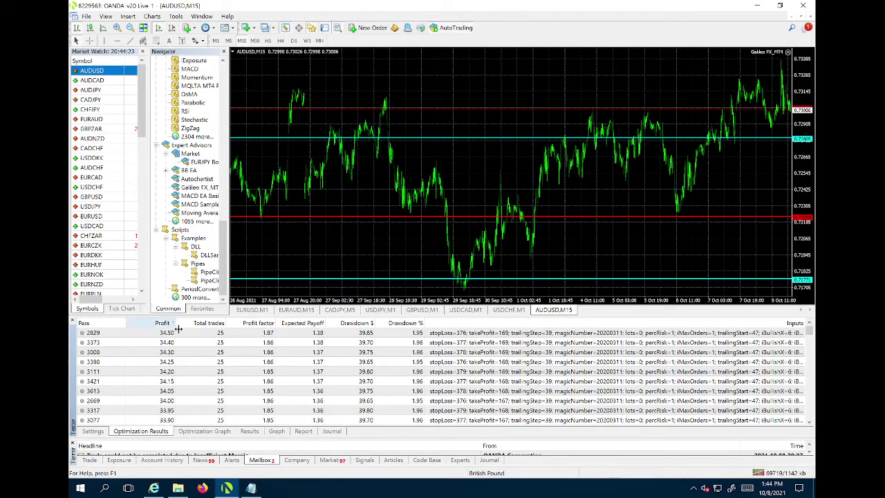
left_click(177, 333)
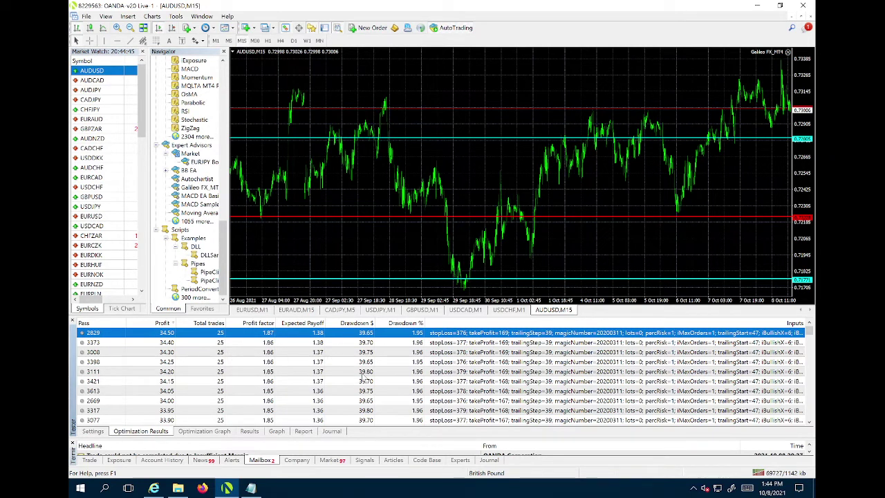
scroll(362, 377, "down", 6)
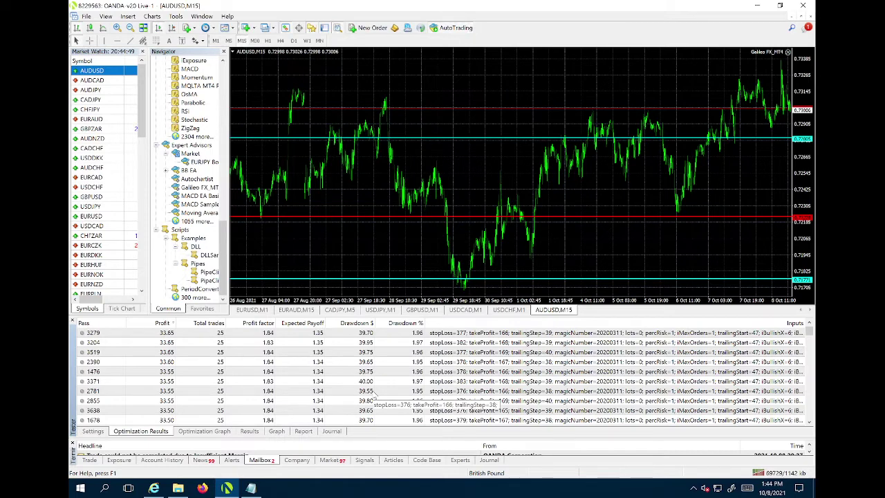
scroll(372, 394, "down", 3)
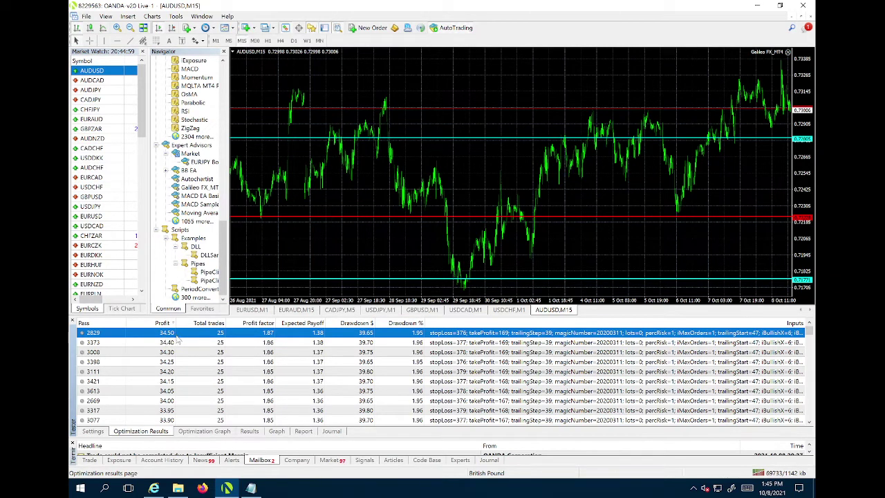
- Inspect passes 3373, 3008, 3398, 3111, 3421 and 2669, then return to pass 2829
left_click(175, 344)
left_click(178, 353)
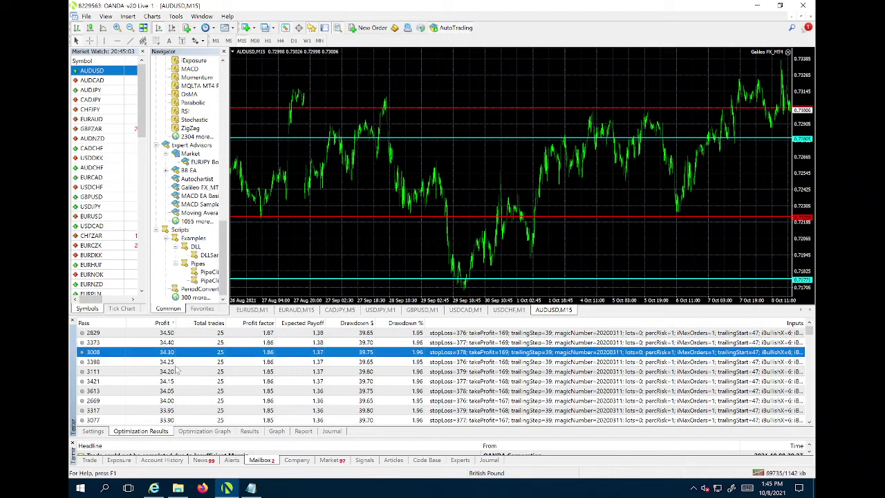
left_click(174, 362)
left_click(177, 372)
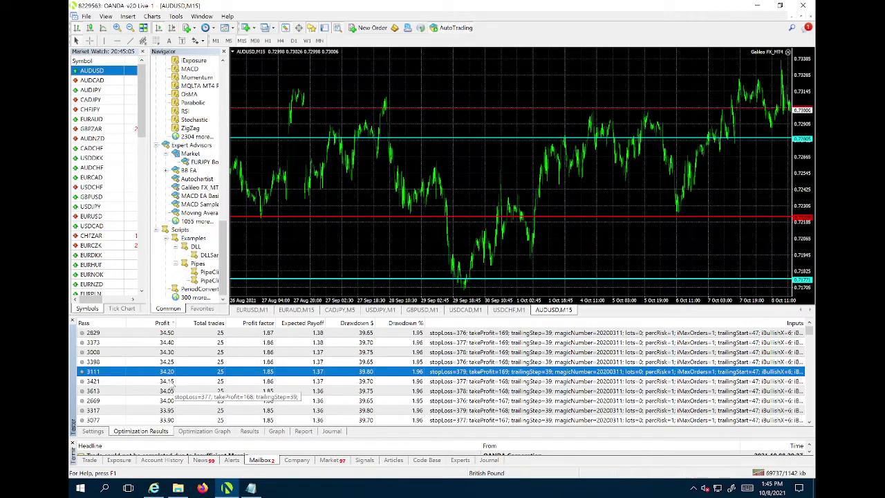
left_click(174, 381)
left_click(174, 402)
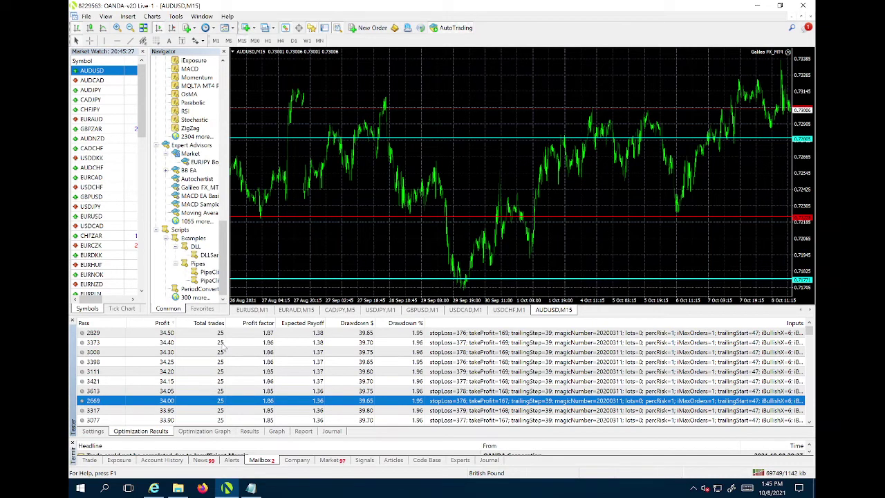
left_click(477, 334)
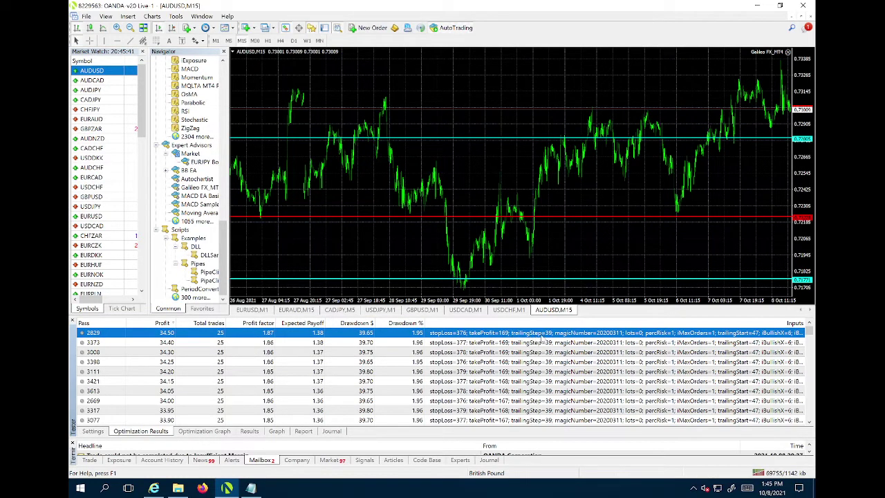
- Enter Stop loss 376, Take profit 168 and Trailing step 39 in the Galileo FX tester inputs
left_click(94, 431)
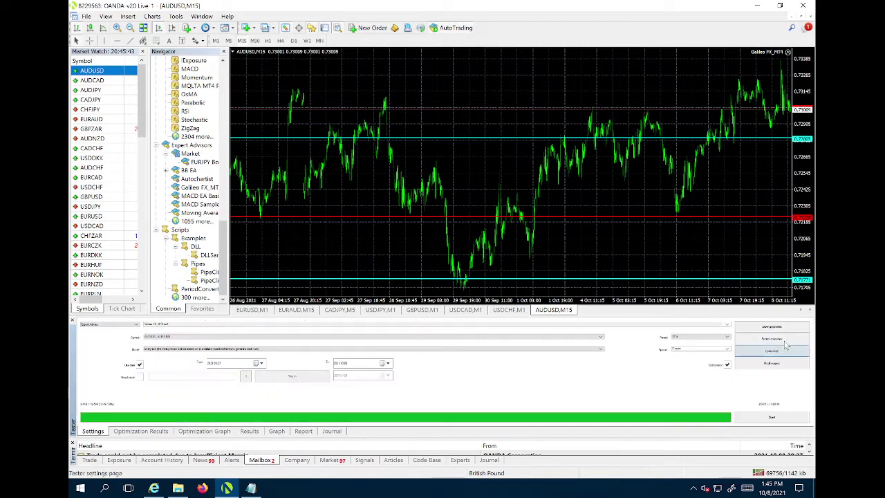
left_click(760, 324)
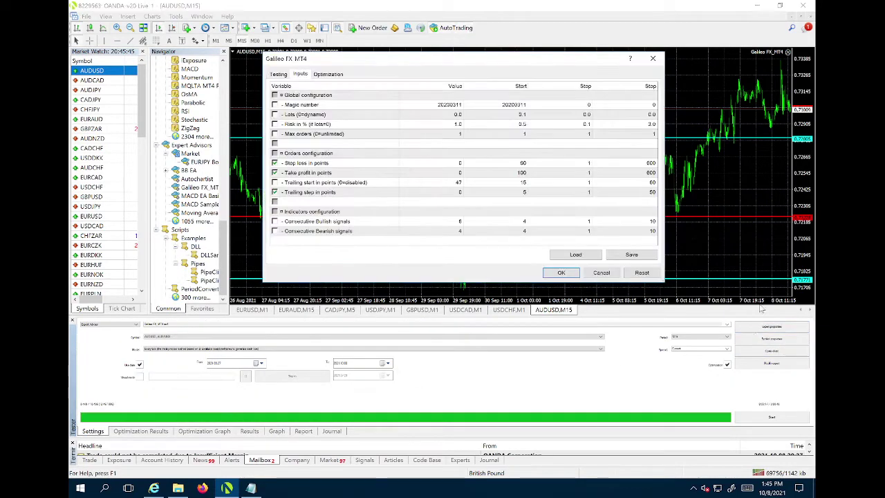
left_click(458, 165)
left_click(457, 162)
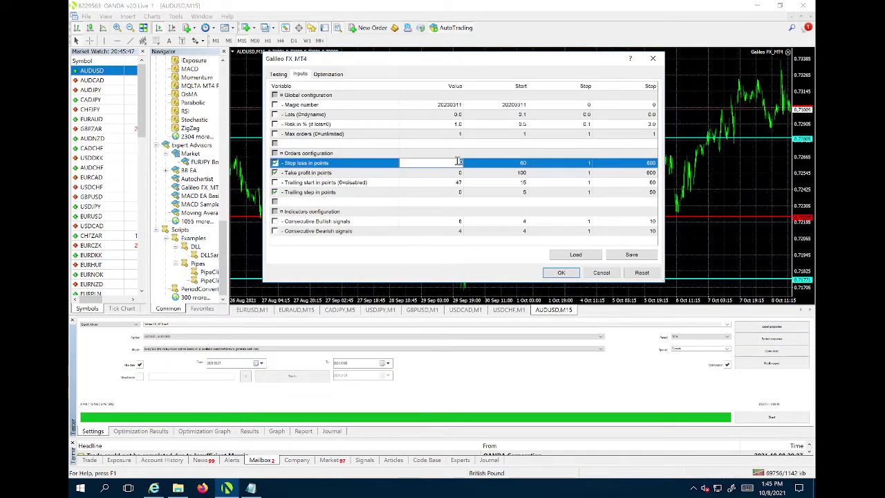
type("378")
left_click(459, 173)
left_click(460, 173)
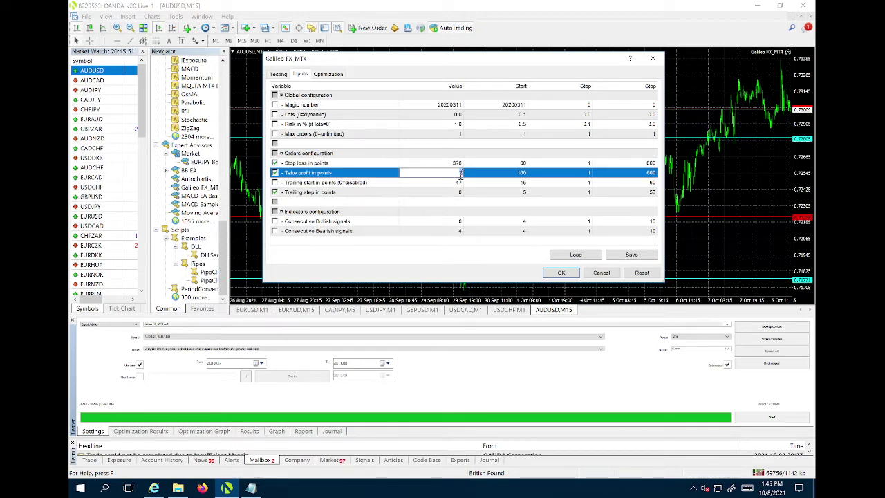
type("168")
left_click(460, 191)
type("3")
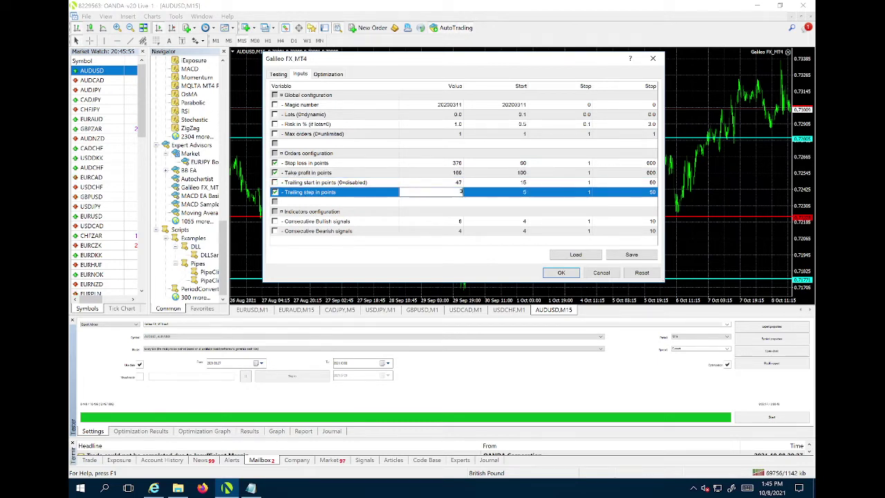
type("9")
- Turn off optimization for those three inputs, save them, and run a single backtest
left_click(275, 163)
left_click(275, 173)
left_click(275, 193)
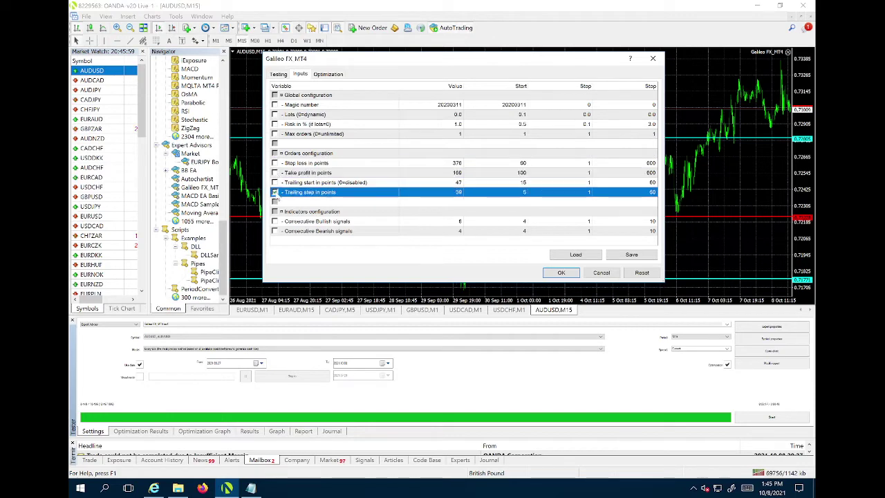
left_click(558, 273)
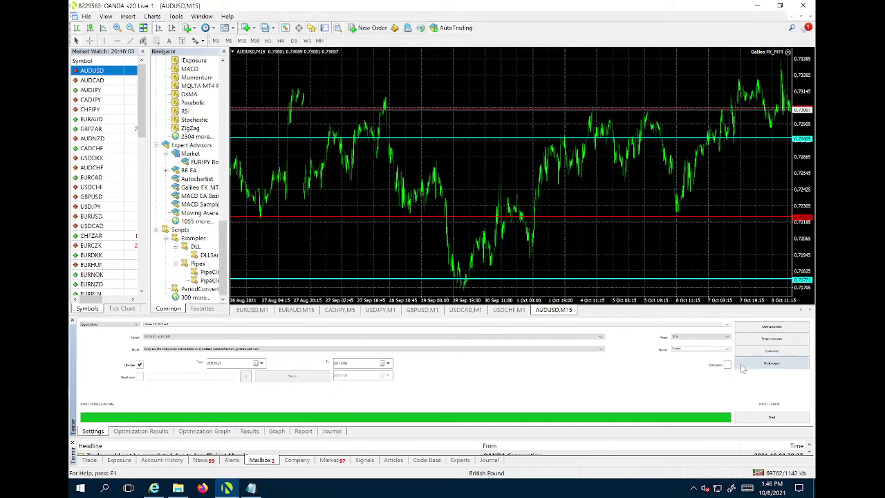
left_click(773, 418)
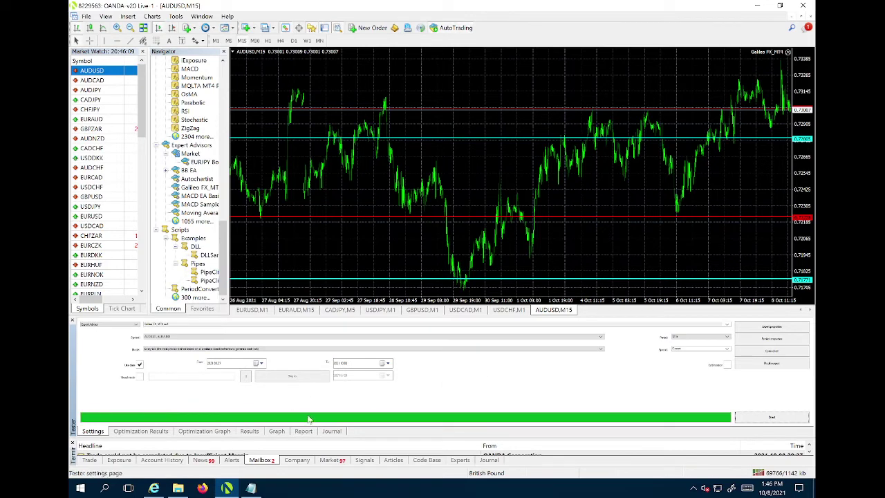
- Look over the backtest's trade list, including the take-profit trade on row 85, and its balance graph
left_click(253, 432)
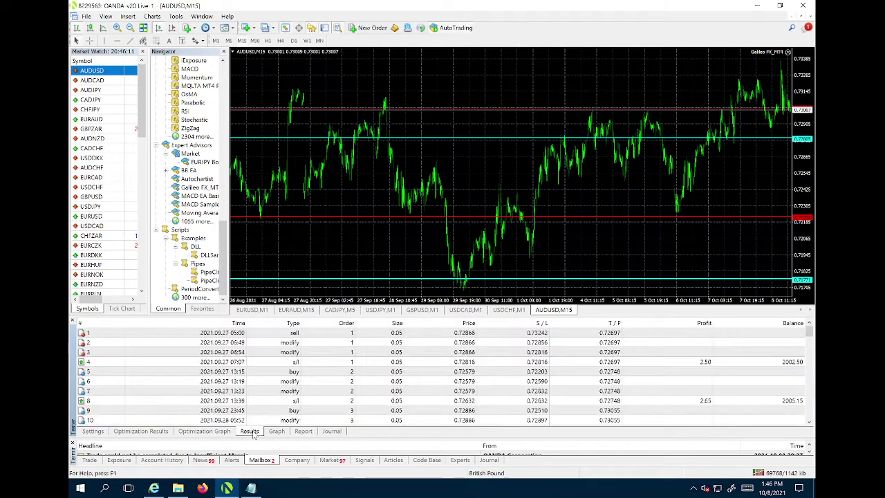
scroll(266, 402, "down", 20)
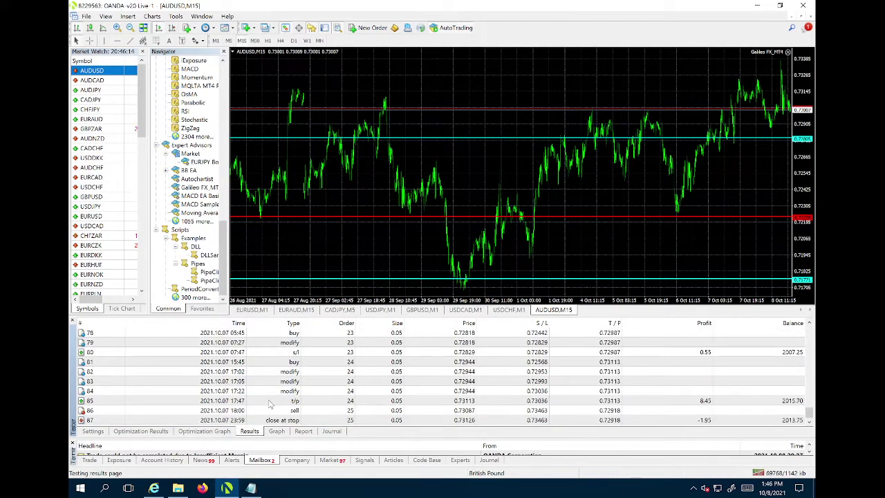
left_click(554, 402)
left_click(280, 430)
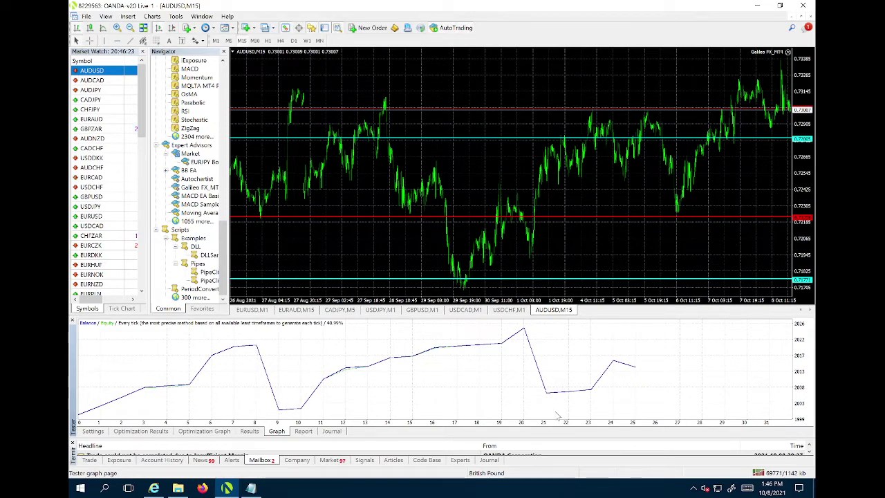
- Review the report summary of 13.75 net profit over 25 trades, then return to Settings
left_click(302, 432)
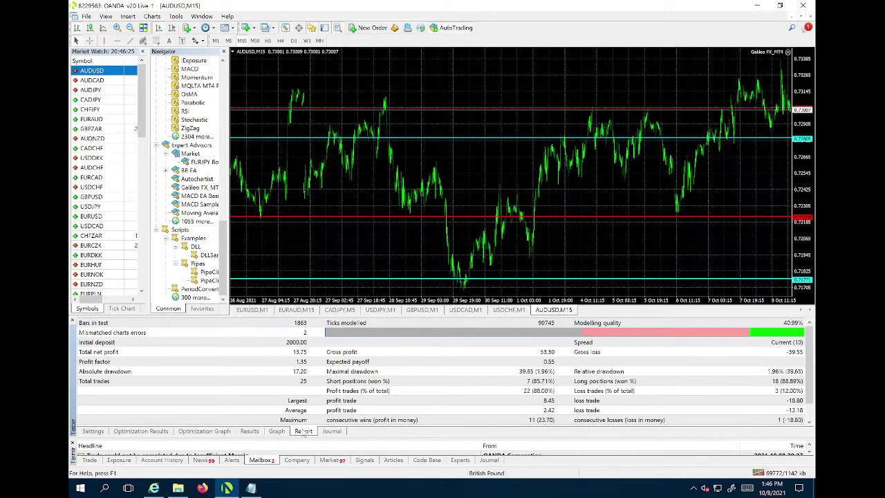
scroll(308, 397, "down", 1)
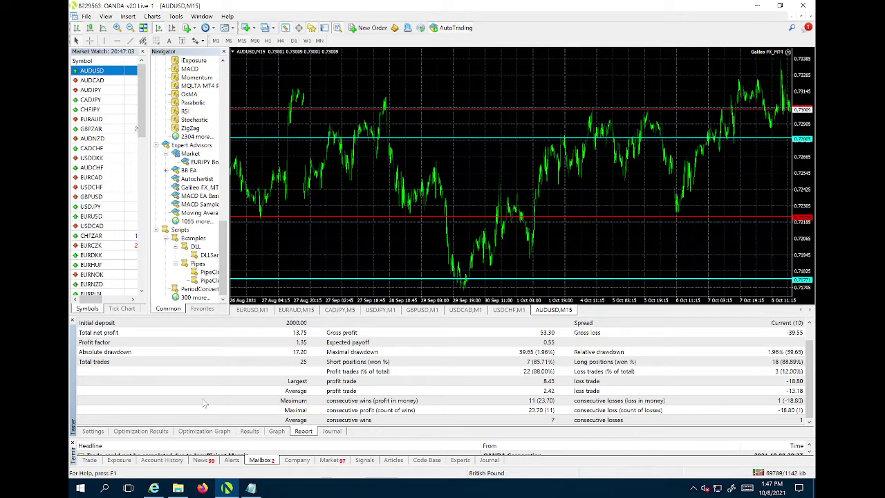
left_click(92, 430)
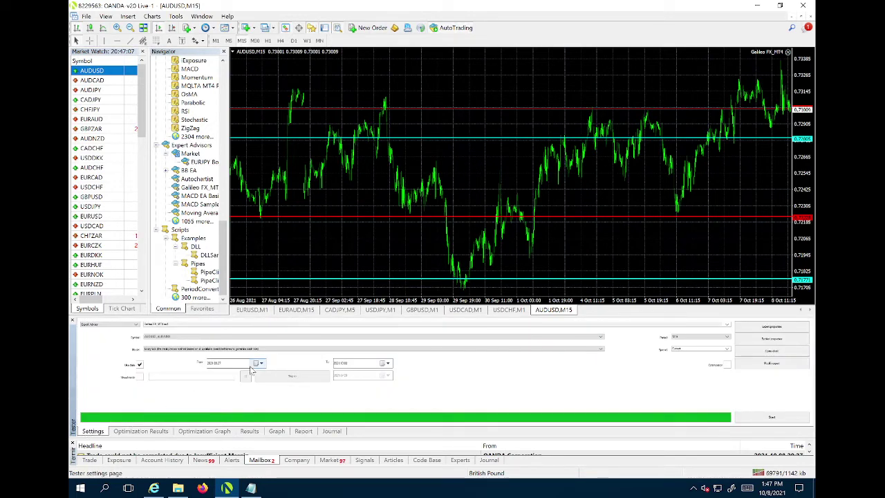
- Review the optimized Galileo FX inputs, then scroll through the backtest's list of trades
left_click(766, 333)
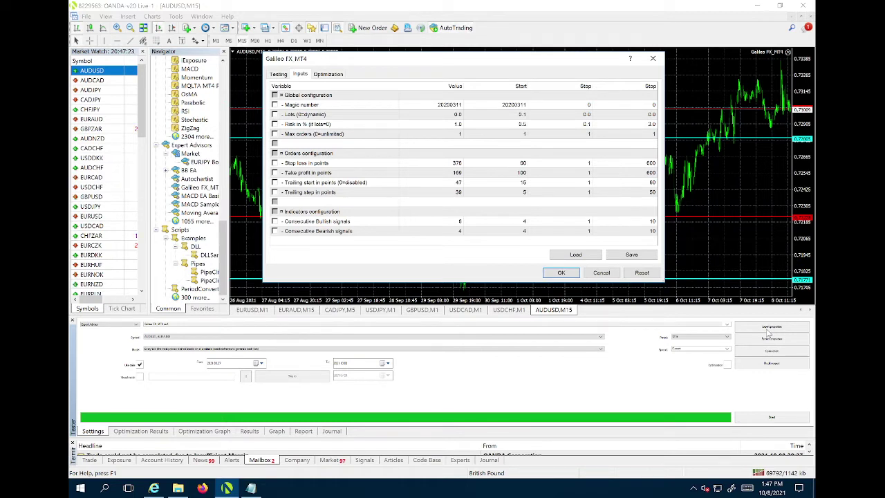
left_click(561, 273)
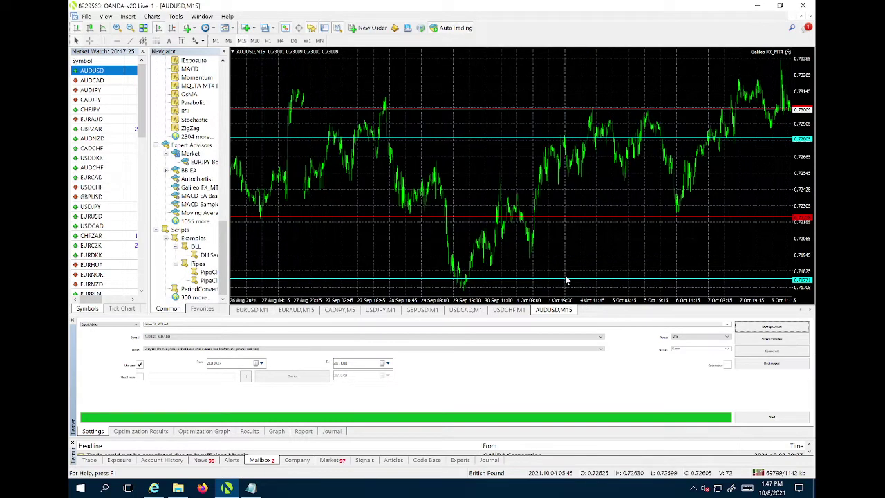
left_click(249, 430)
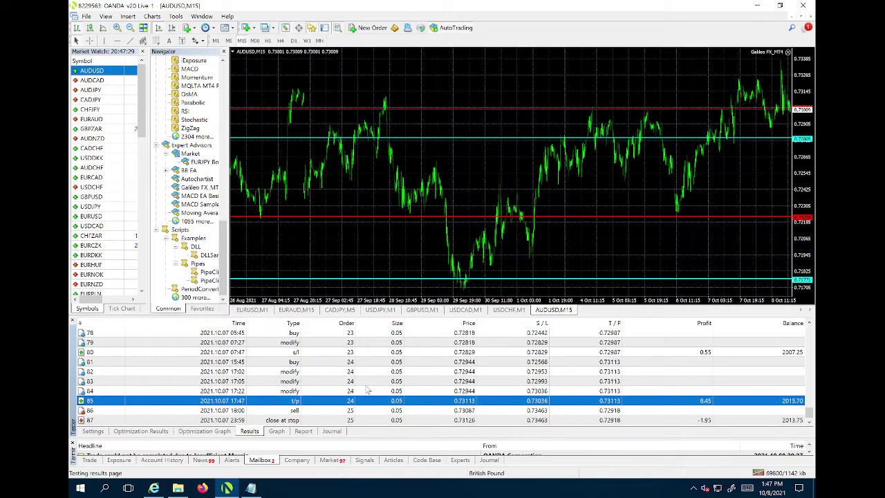
scroll(367, 391, "up", 3)
scroll(686, 393, "up", 2)
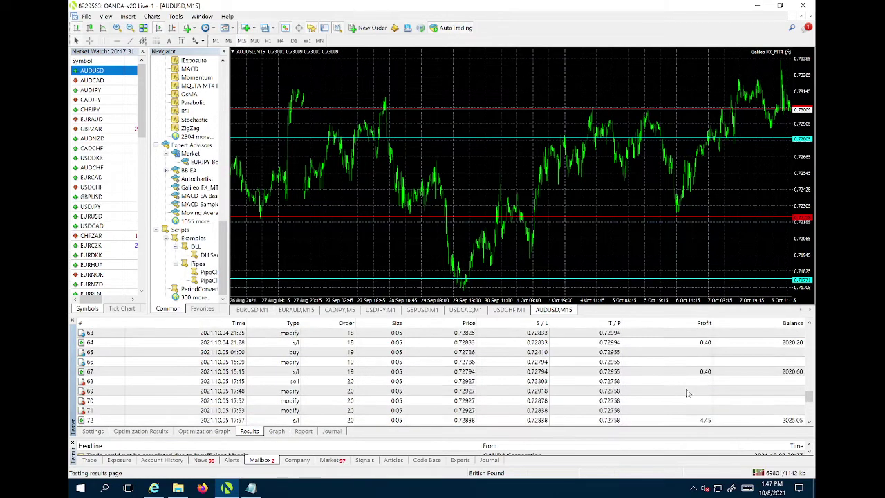
scroll(686, 393, "up", 12)
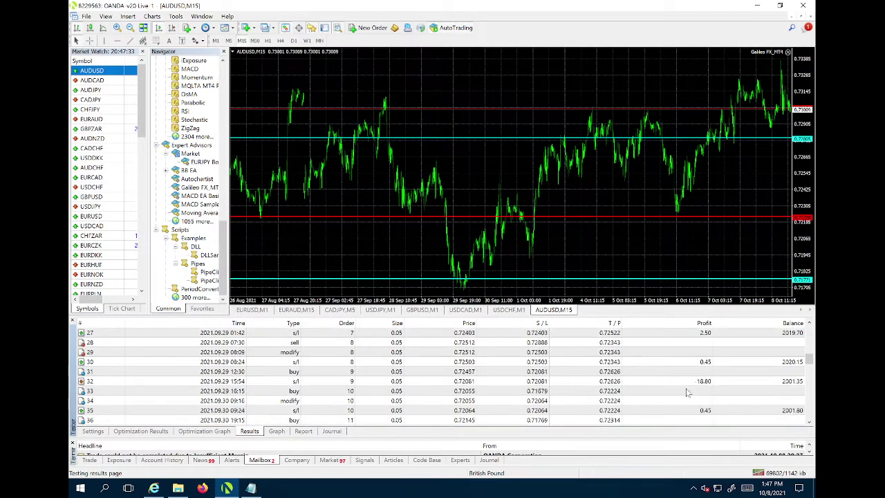
scroll(686, 393, "up", 9)
scroll(687, 393, "down", 10)
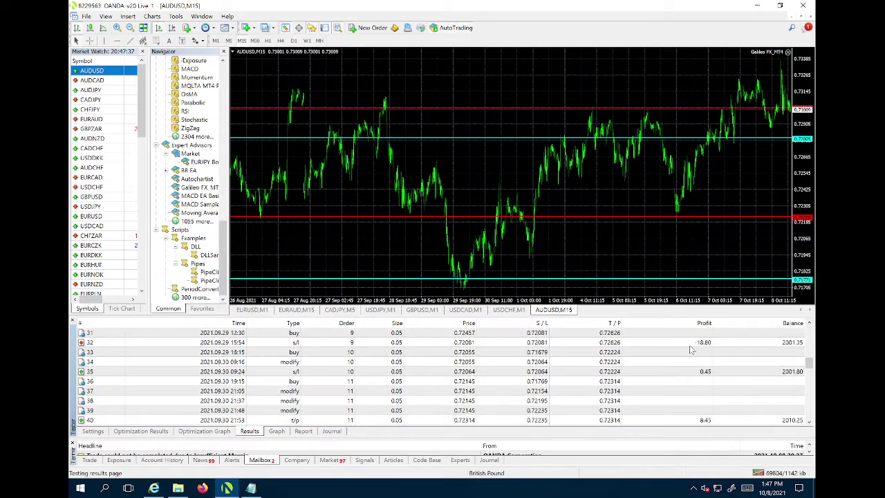
- Inspect the stop-loss trade on row 32 and the modifications and take-profit close on rows 82–85
left_click(693, 344)
scroll(691, 372, "down", 10)
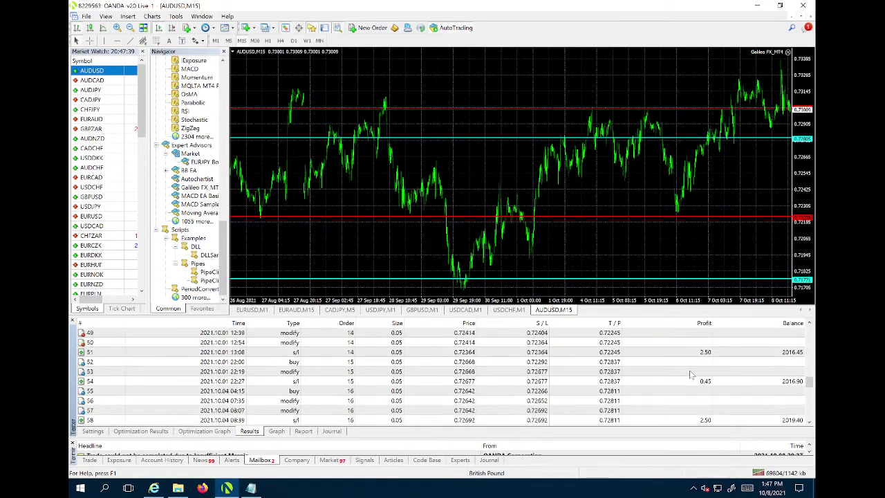
scroll(689, 375, "down", 3)
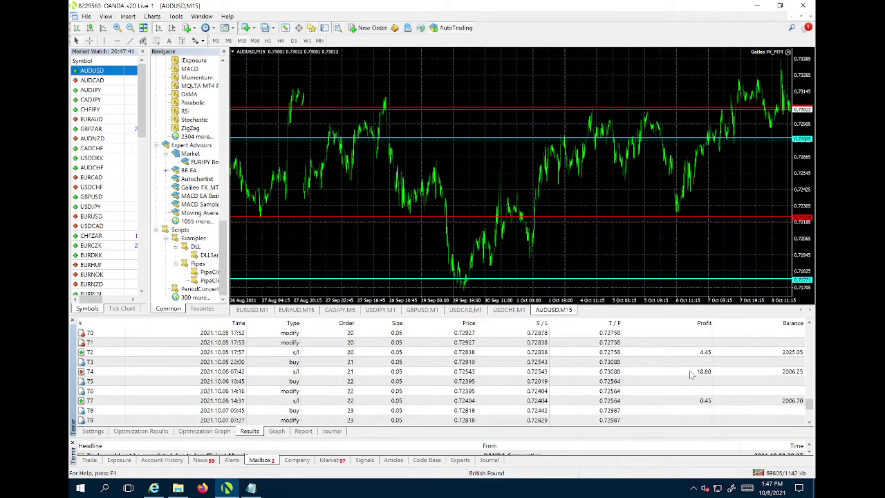
scroll(689, 374, "down", 4)
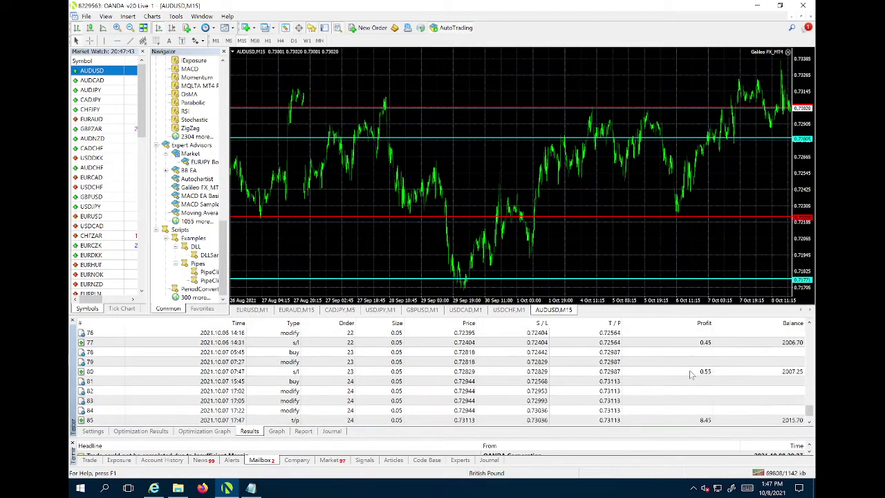
scroll(689, 372, "down", 1)
left_click(312, 371)
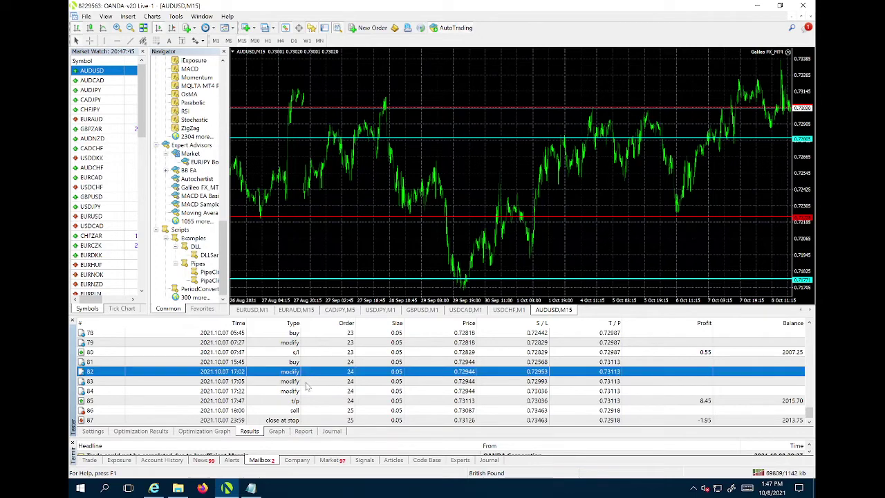
left_click(307, 383)
left_click(309, 392)
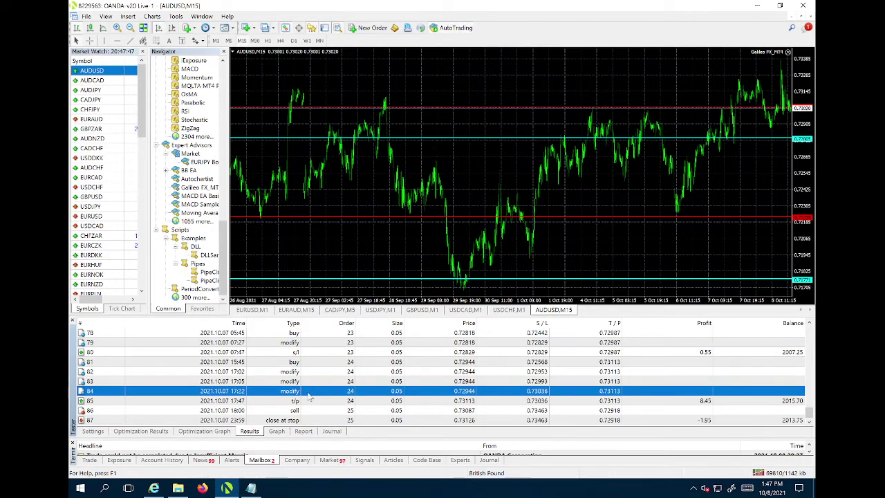
left_click(307, 400)
scroll(364, 394, "up", 5)
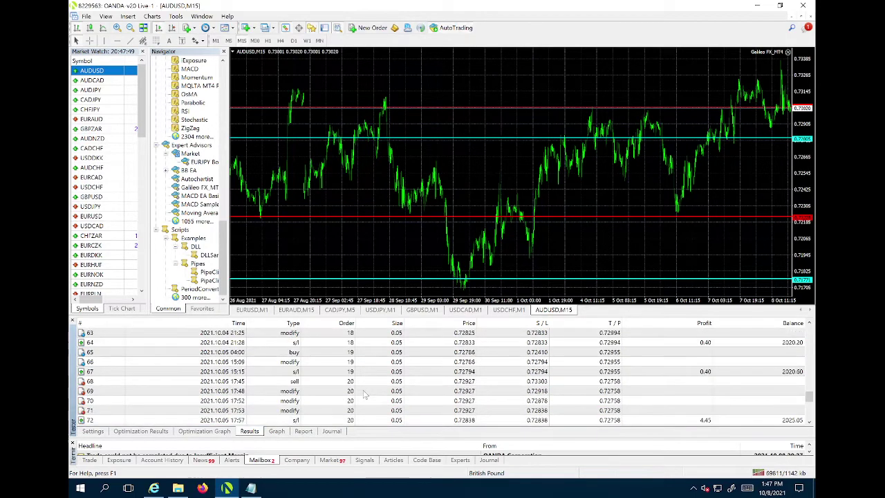
scroll(365, 394, "up", 14)
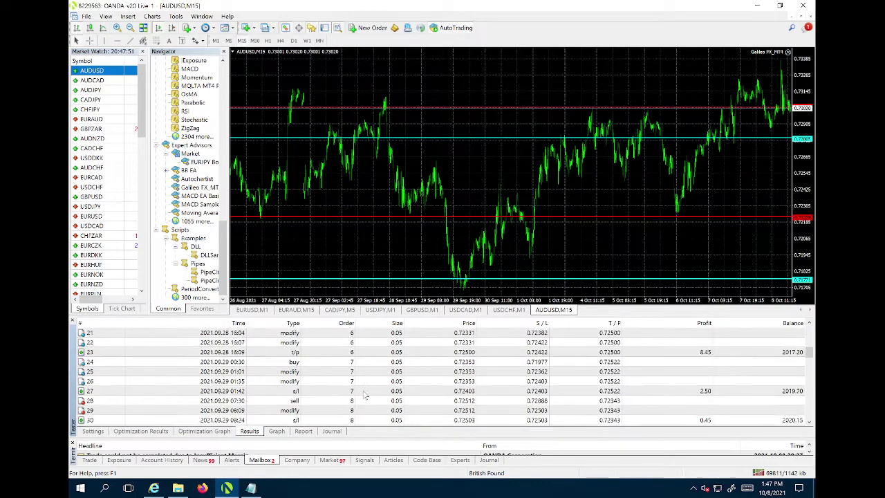
scroll(364, 394, "up", 7)
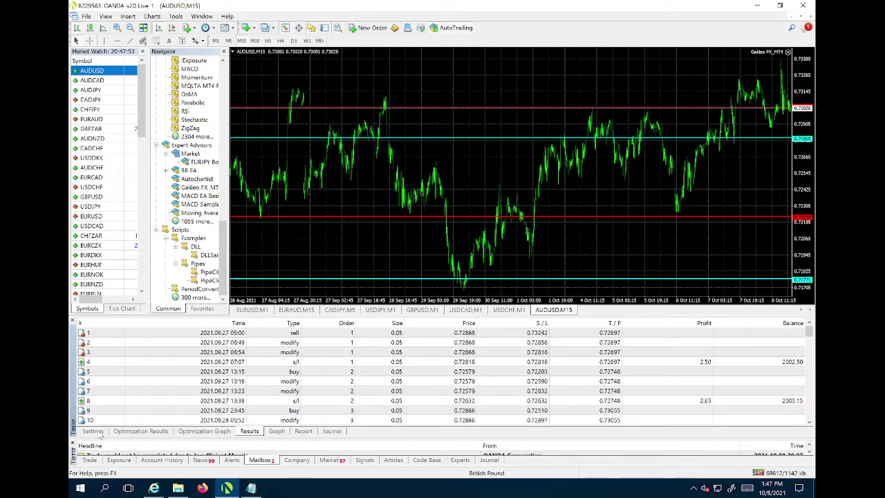
- Open the live chart Galileo FX expert's inputs and edit the Lots and Risk in % values
left_click(97, 431)
right_click(455, 168)
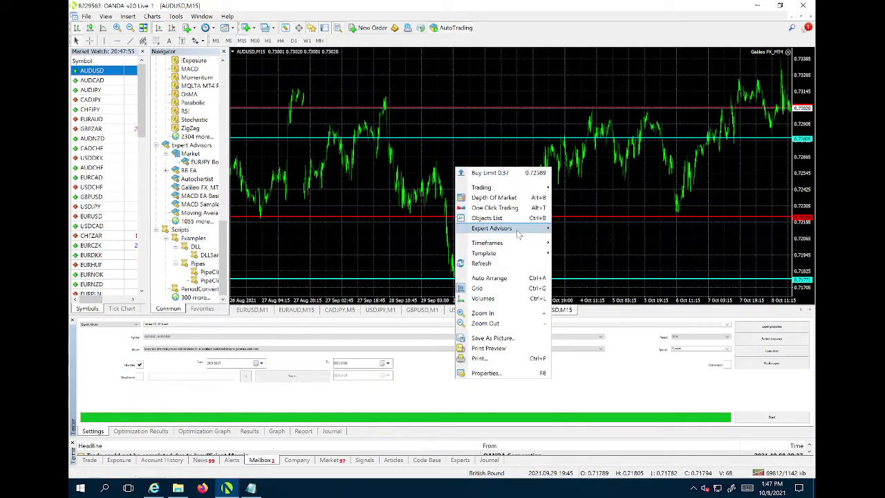
mouse_move(537, 229)
left_click(588, 228)
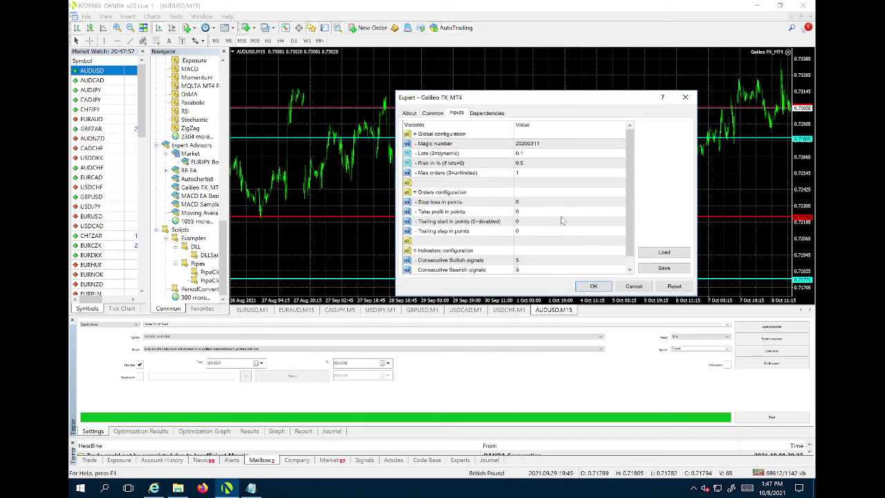
double_click(532, 153)
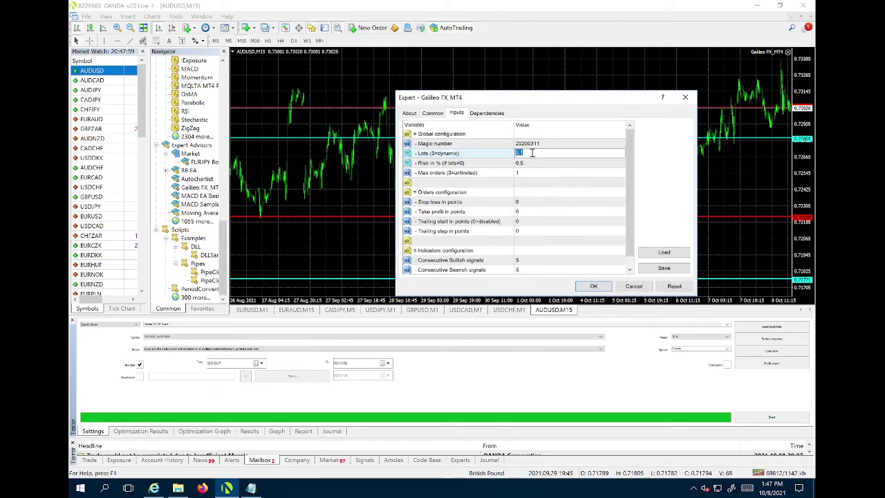
type("0")
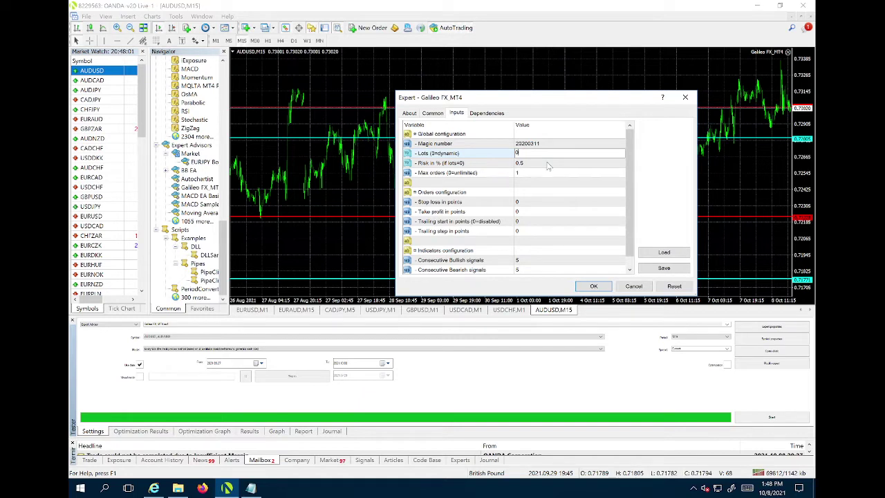
double_click(546, 162)
type("1")
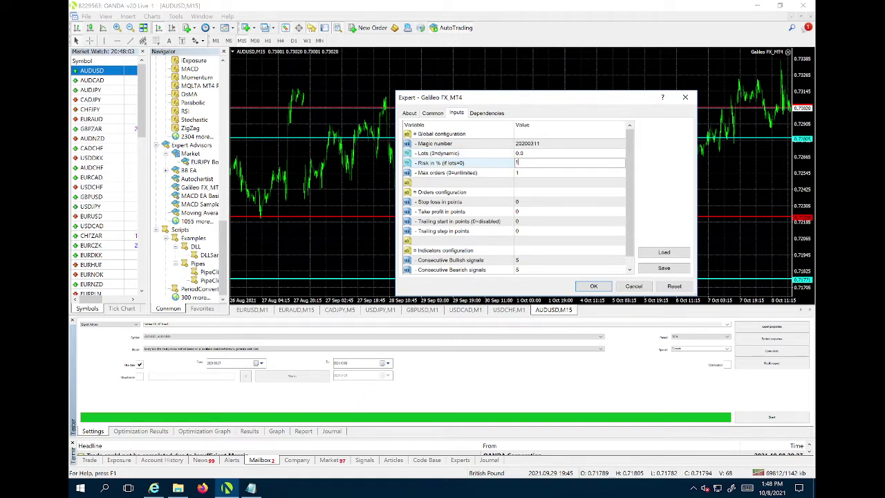
- Set Stop loss to 376, Take profit to 169 and Trailing start to 47
double_click(529, 202)
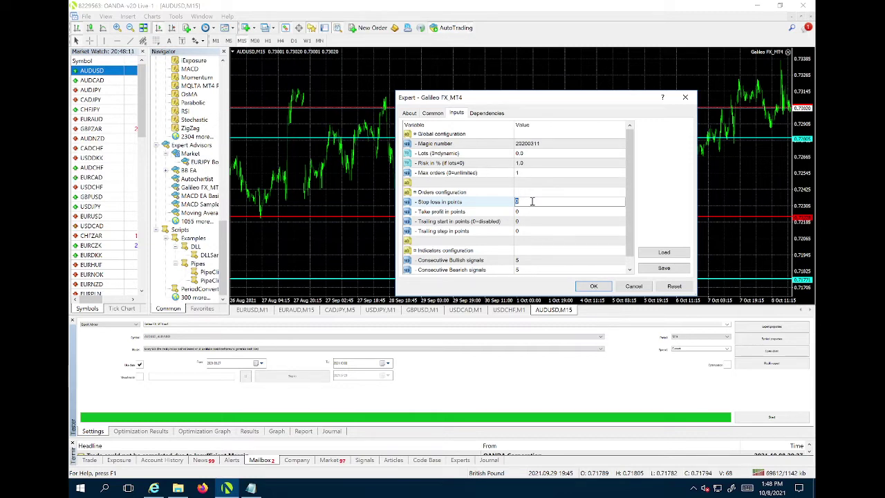
type("68")
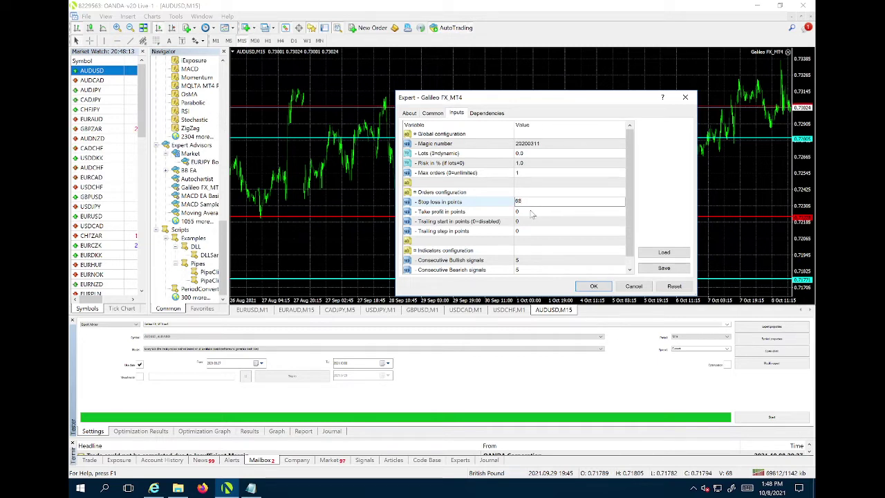
left_click(528, 214)
left_click(528, 210)
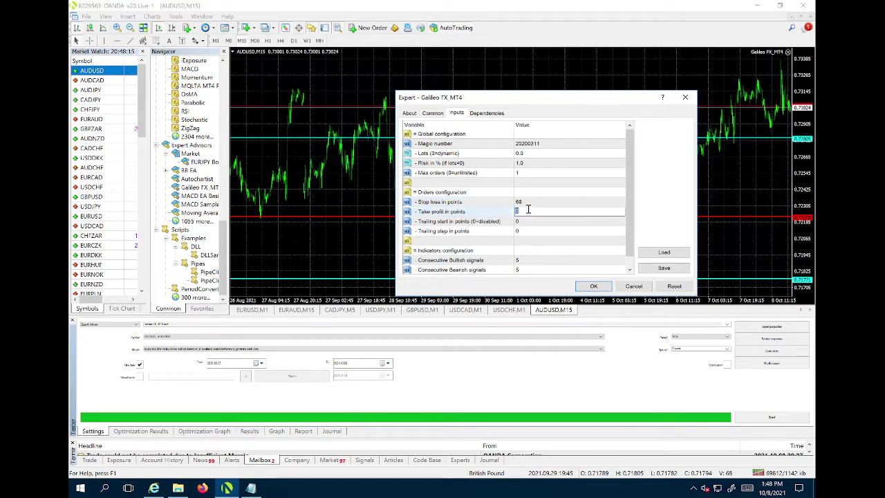
left_click(529, 202)
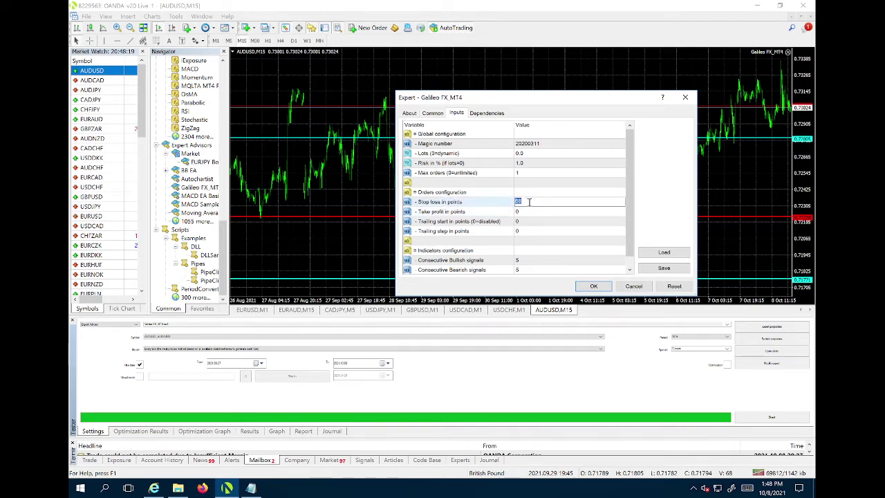
type("37")
left_click(529, 212)
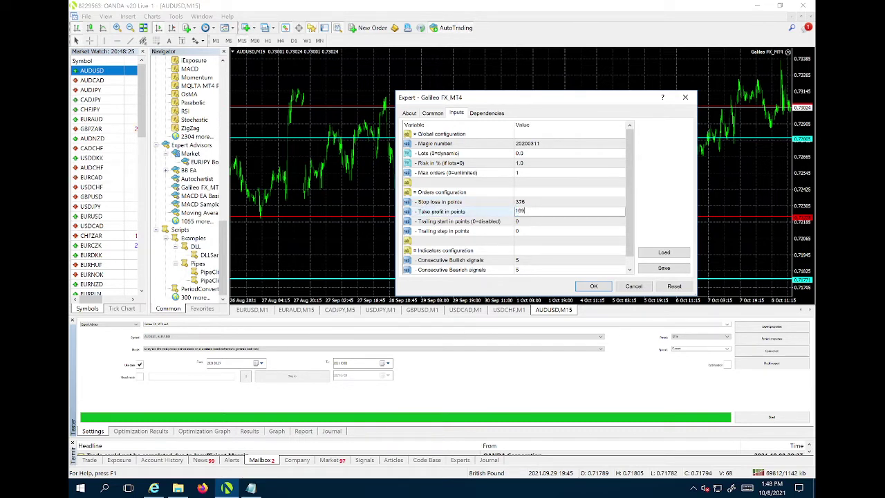
left_click(527, 221)
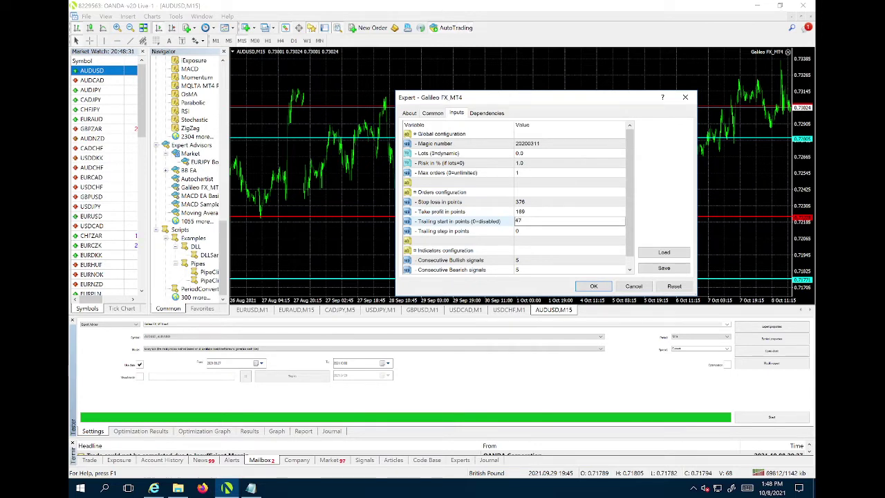
left_click(524, 231)
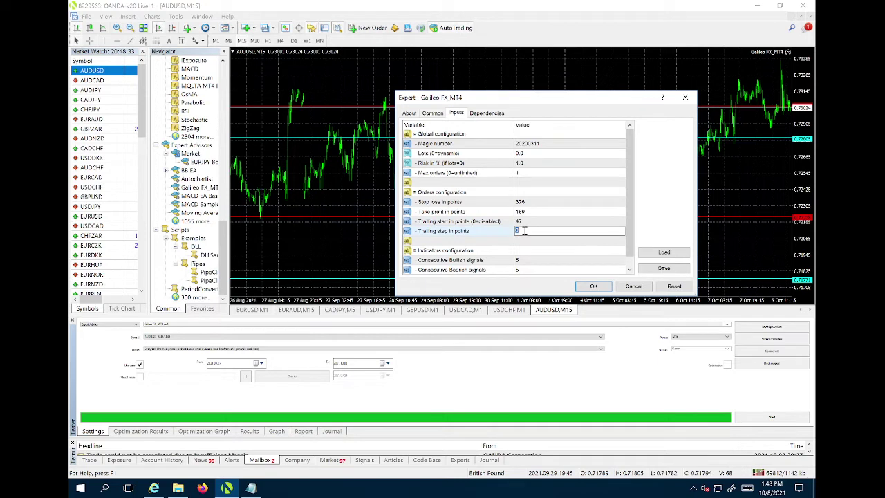
- Set Trailing step 39, Consecutive Bullish signals 6 and Bearish signals 4, and apply
type("35")
left_click(539, 259)
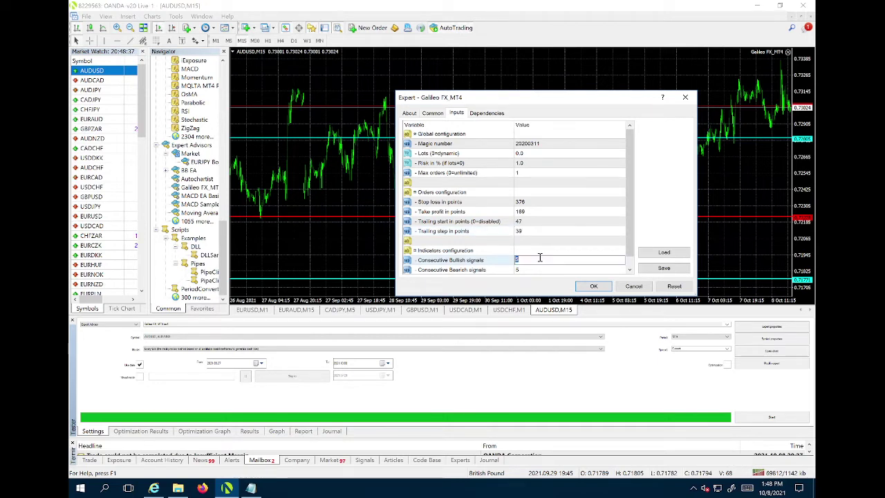
type("6")
left_click(543, 271)
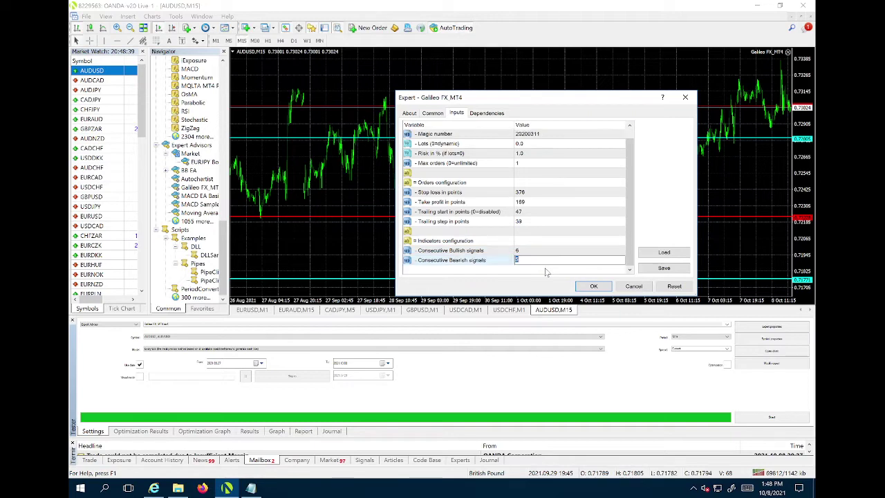
type("4")
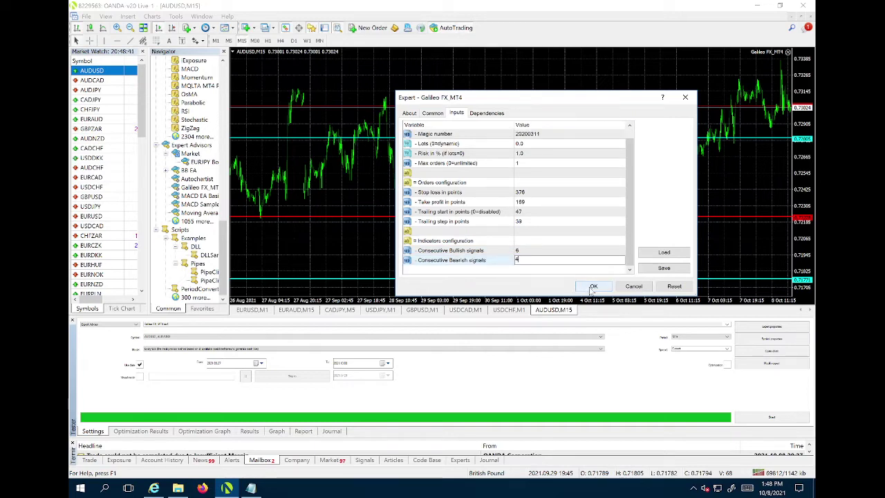
left_click(593, 286)
left_click(593, 286)
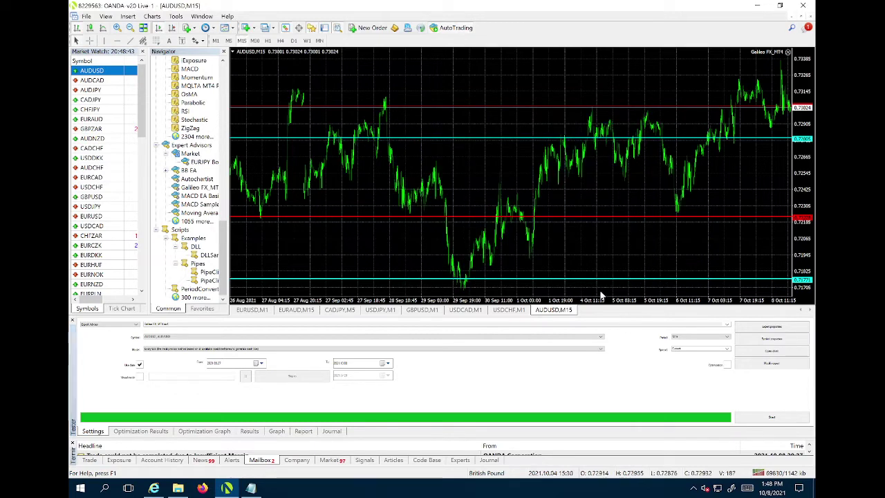
left_click(771, 326)
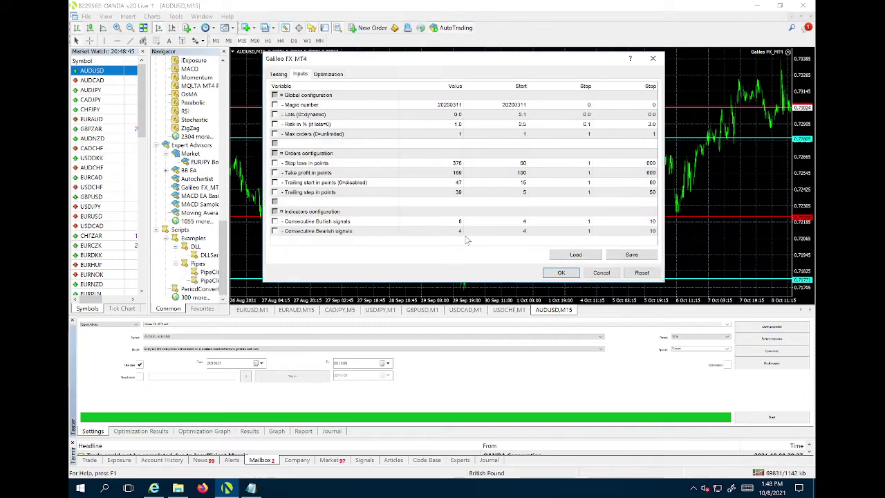
left_click(555, 285)
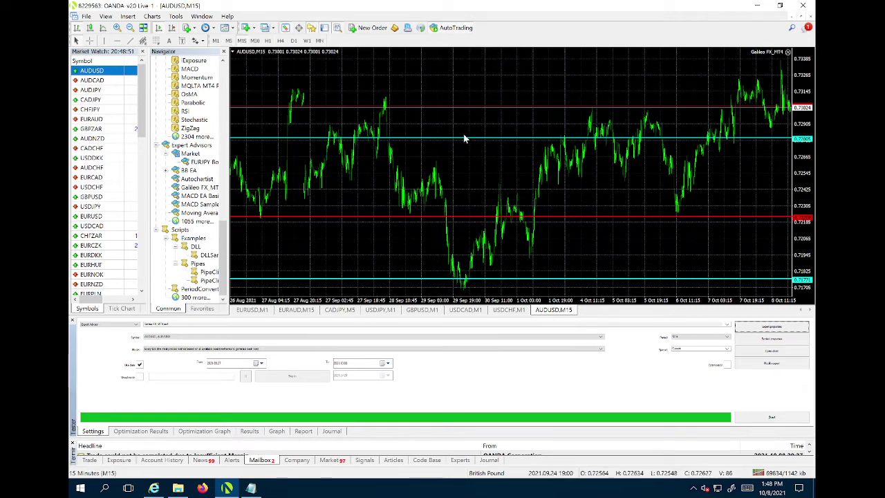
right_click(455, 85)
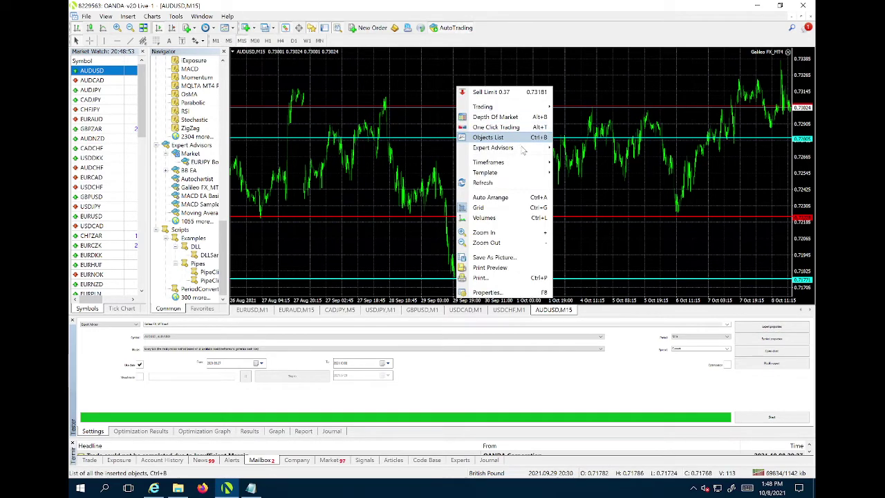
mouse_move(525, 147)
left_click(573, 148)
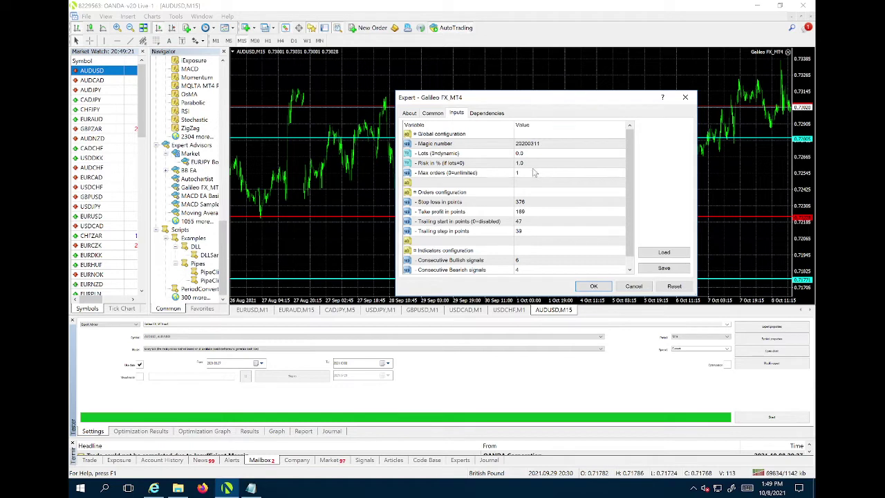
left_click(475, 165)
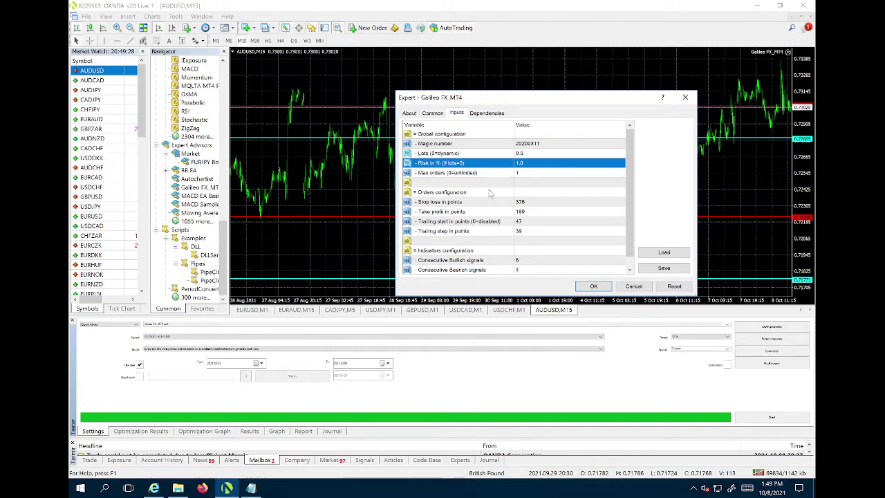
left_click(497, 145)
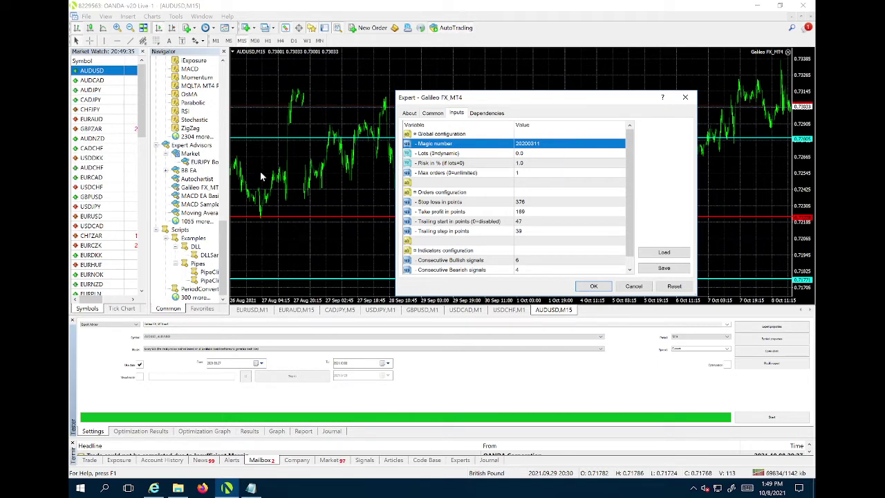
left_click(199, 191)
key("Escape")
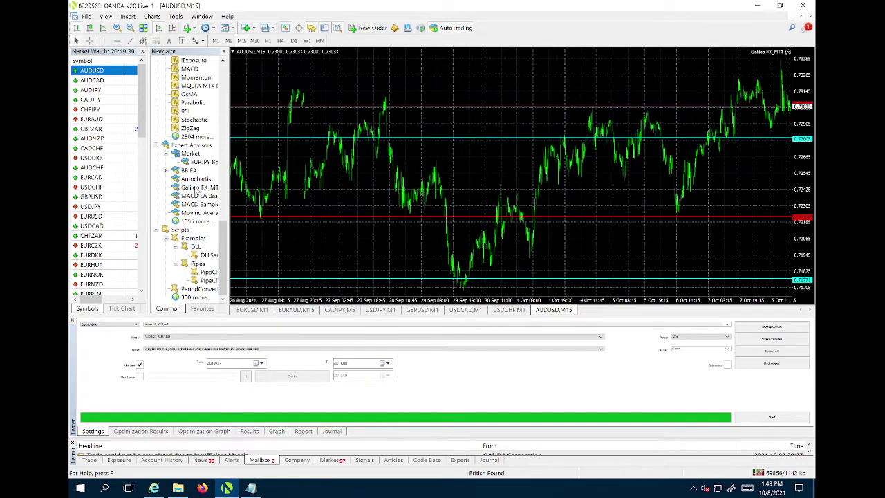
left_click(197, 188)
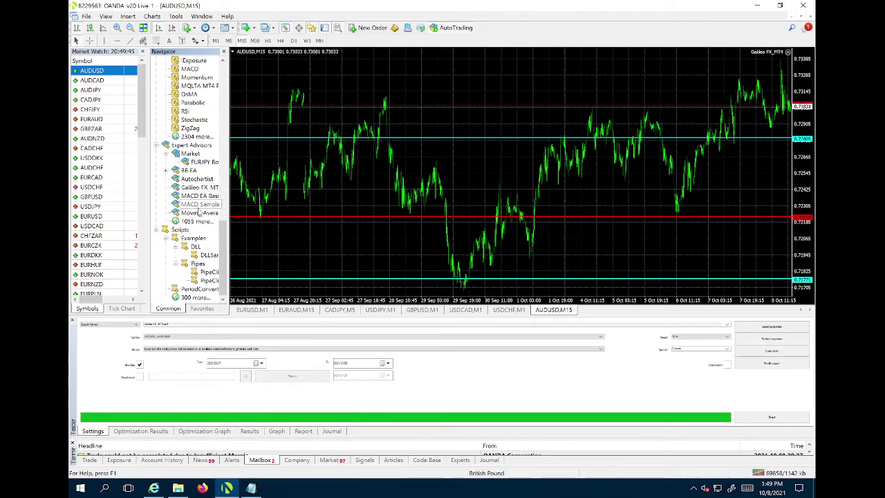
left_click(199, 205)
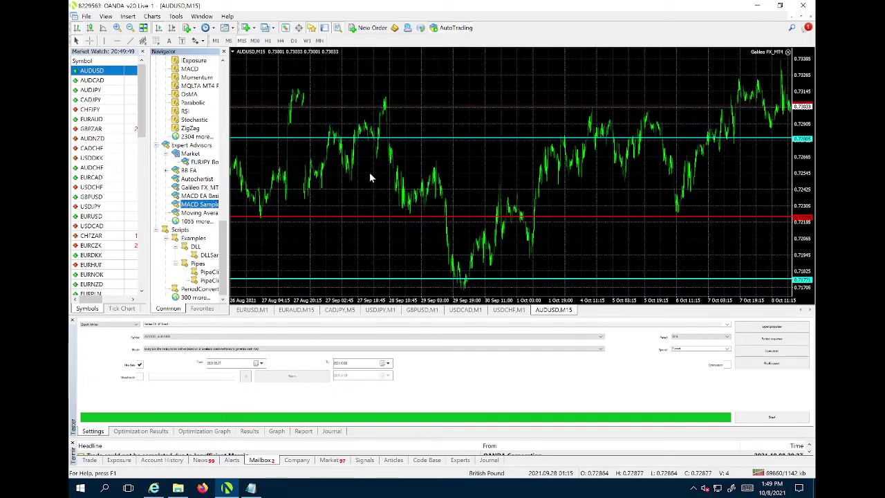
right_click(468, 115)
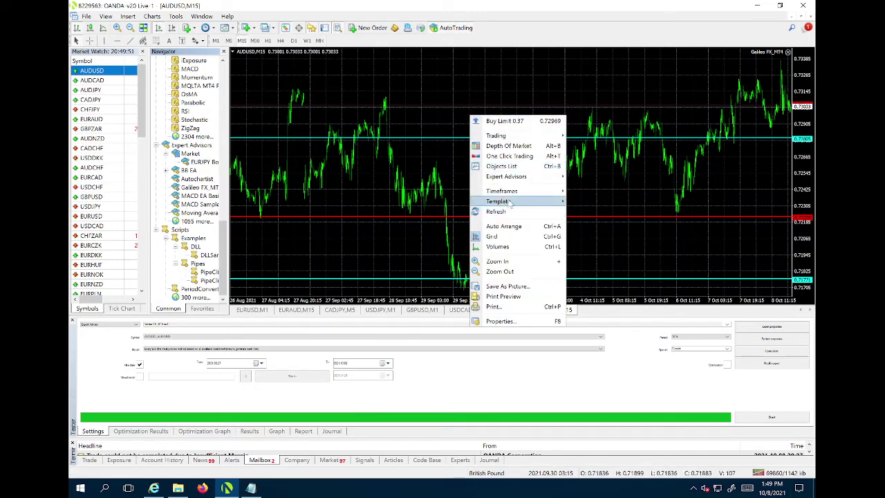
mouse_move(518, 177)
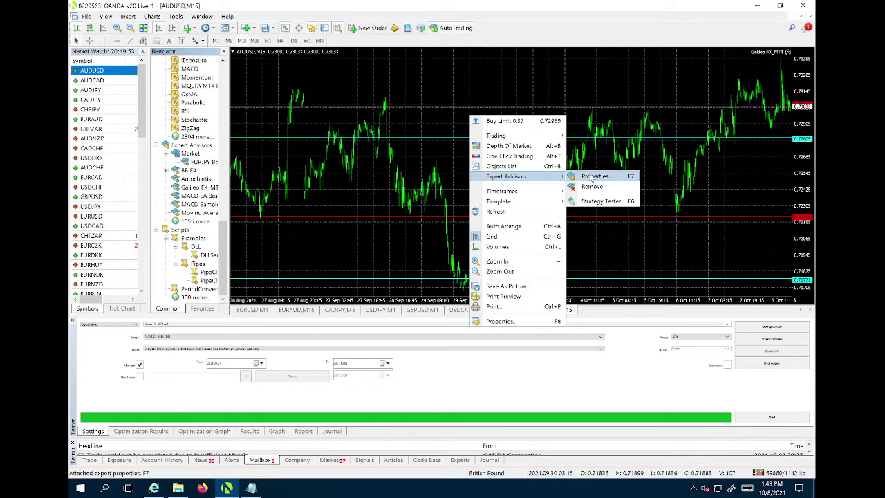
left_click(592, 177)
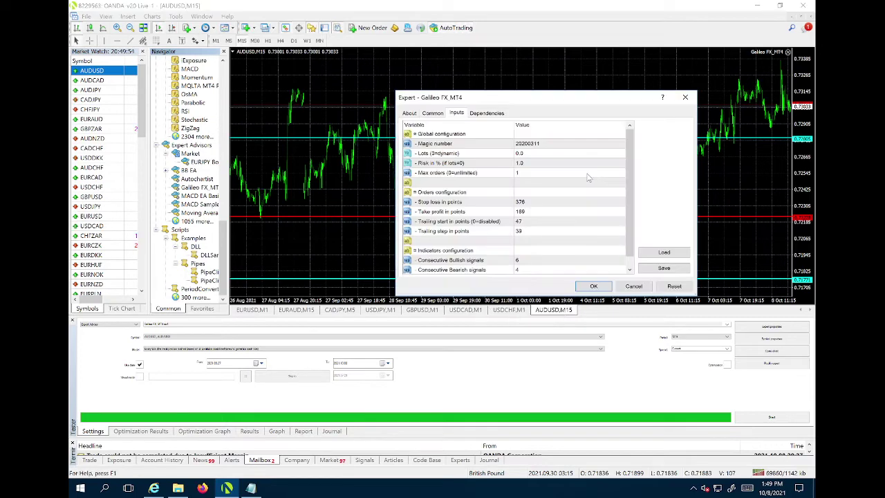
left_click(545, 144)
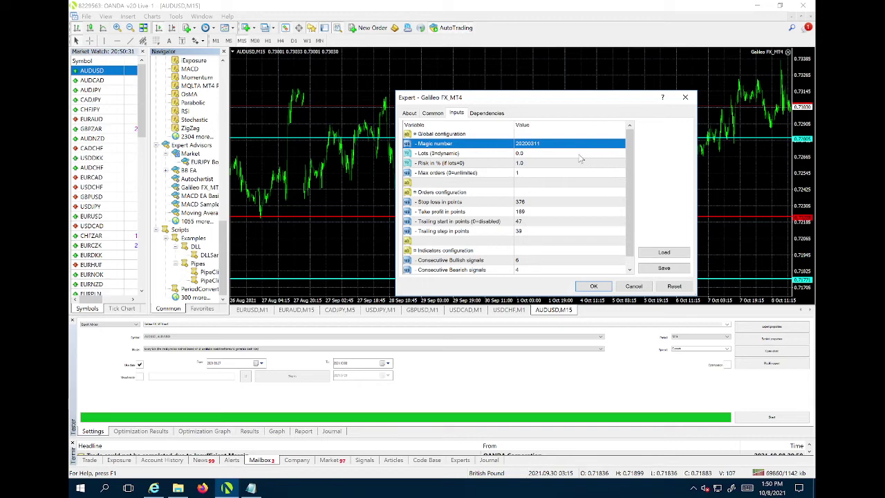
left_click(592, 286)
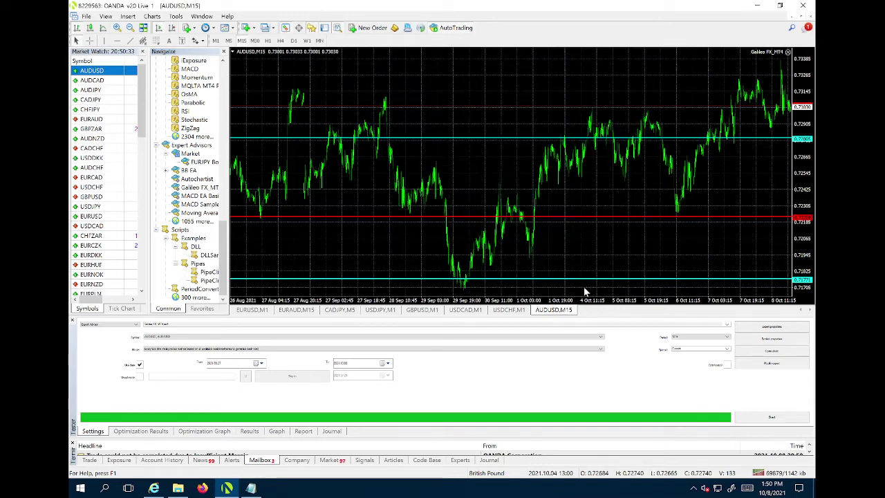
- On the Galileo FX EA's Common tab, tick Allow live trading and Allow modification of Signals settings, then confirm
right_click(463, 113)
mouse_move(531, 175)
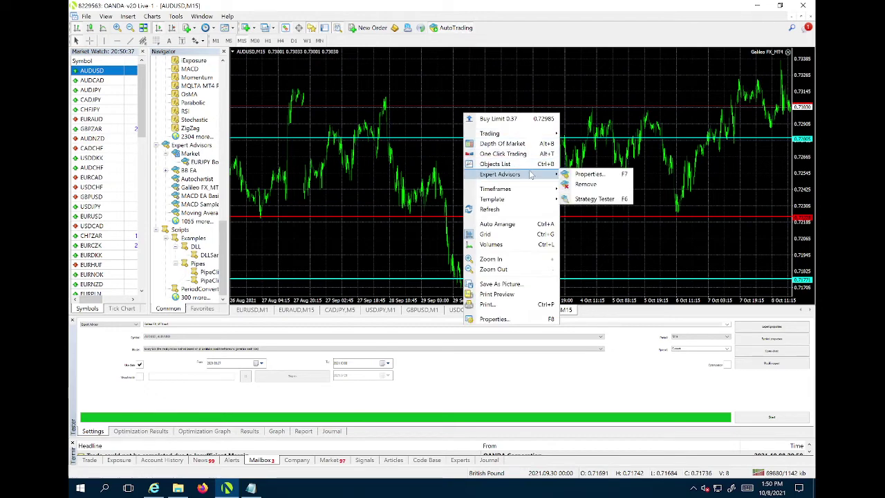
left_click(588, 175)
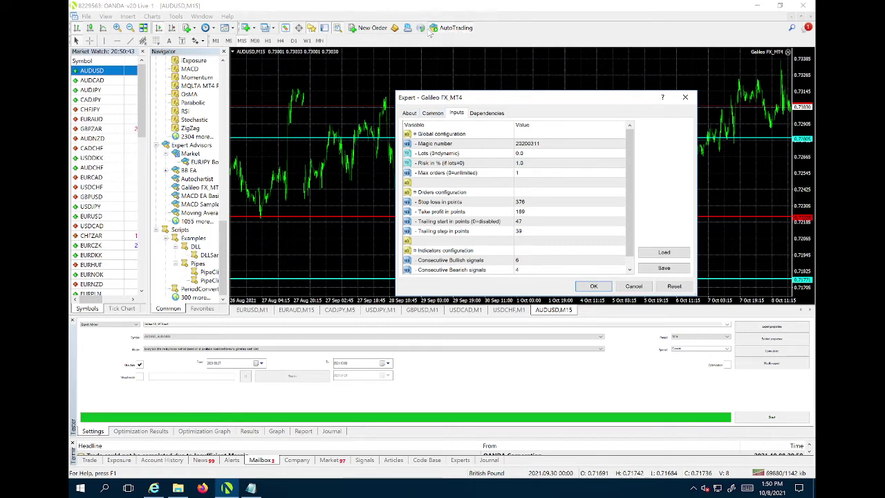
left_click(432, 112)
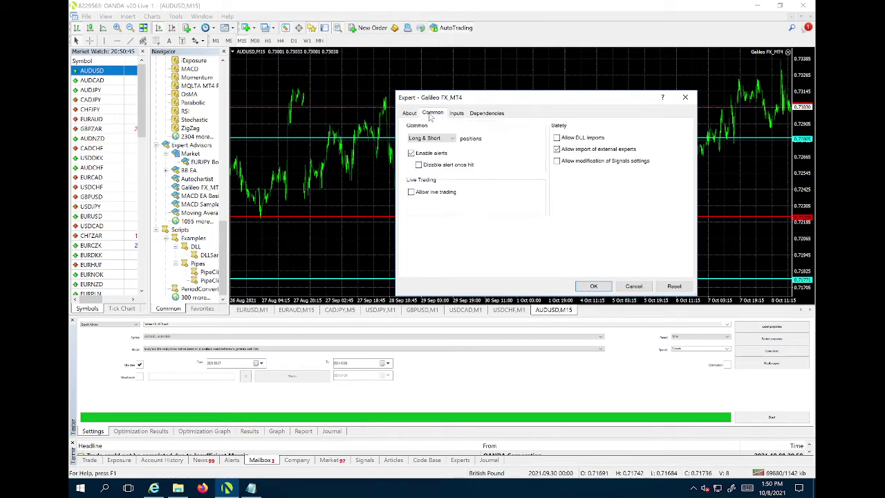
left_click(411, 191)
left_click(557, 162)
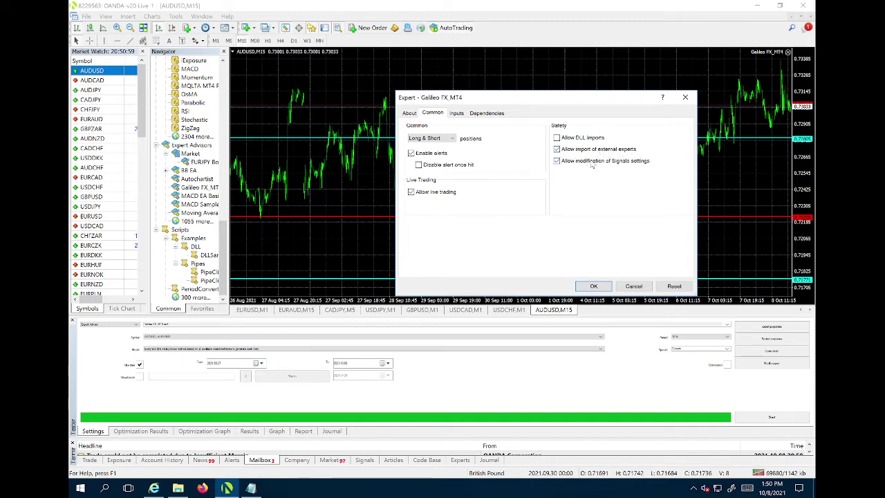
left_click(593, 286)
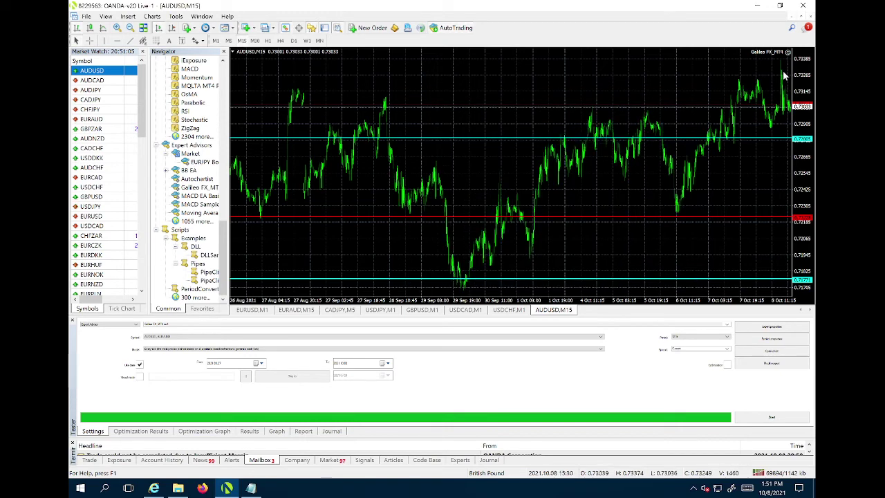